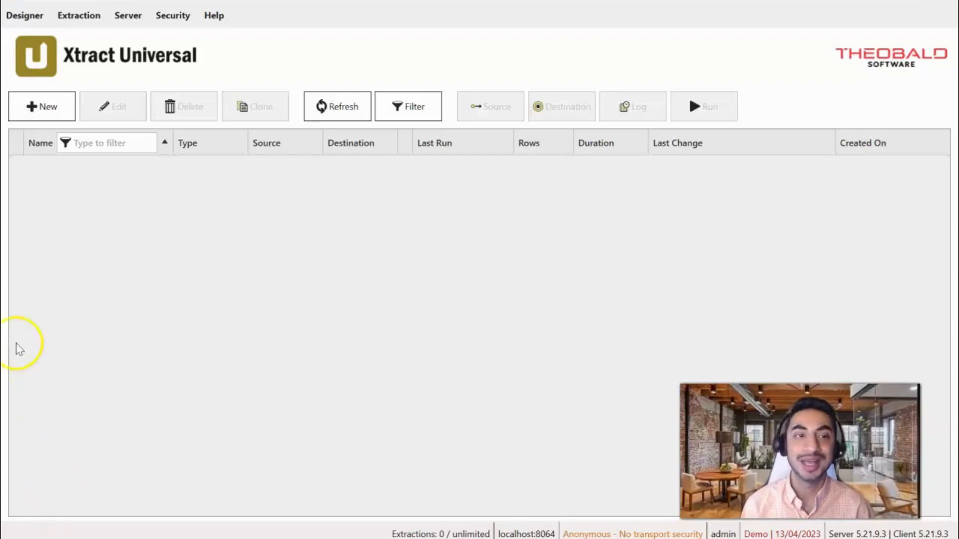
Step: Examine the general, authentication and RFC options for a new SAP source, discard it and close the source manager
left_click(138, 21)
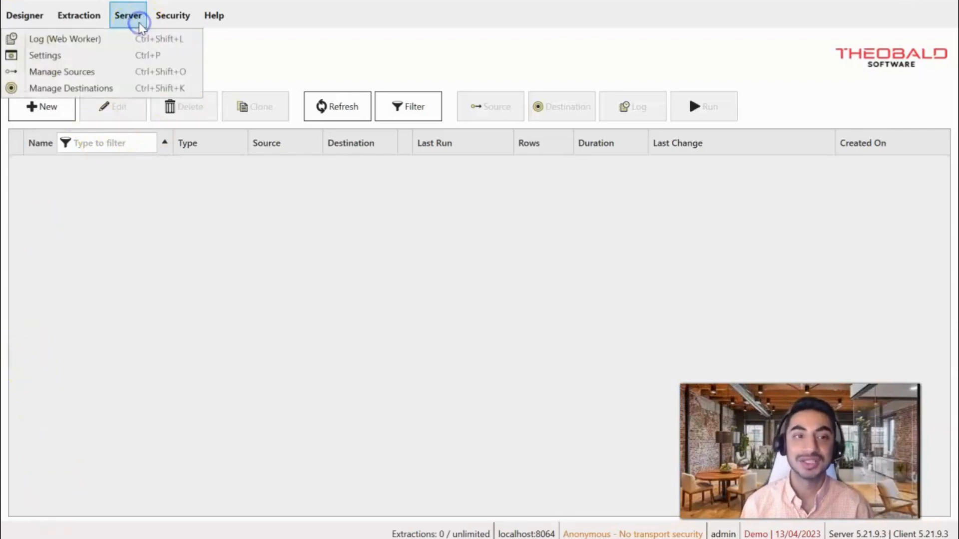
left_click(139, 72)
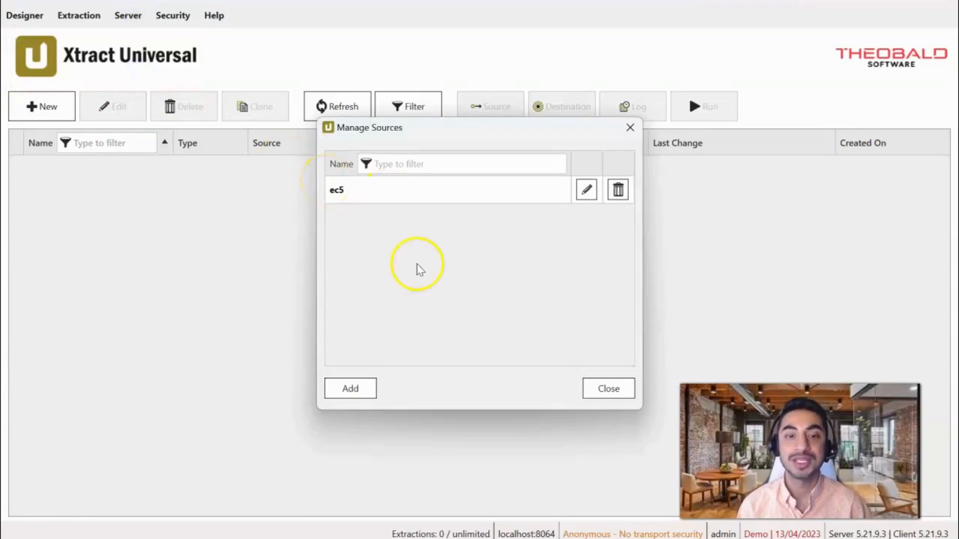
left_click(372, 388)
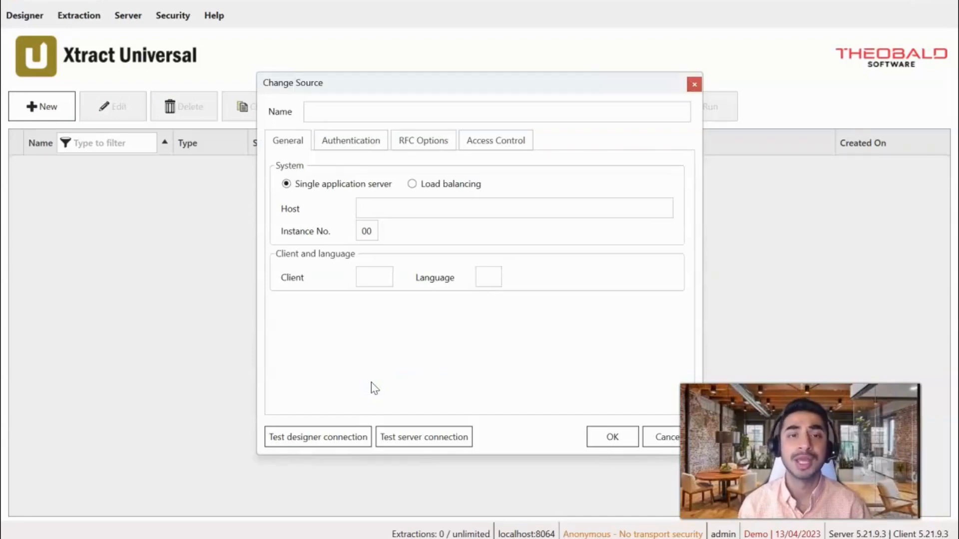
left_click(383, 145)
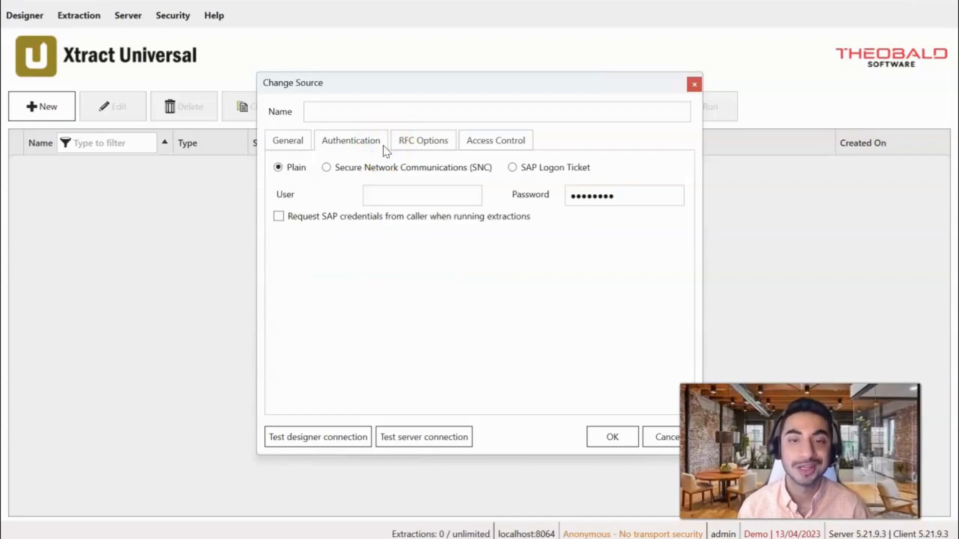
left_click(419, 142)
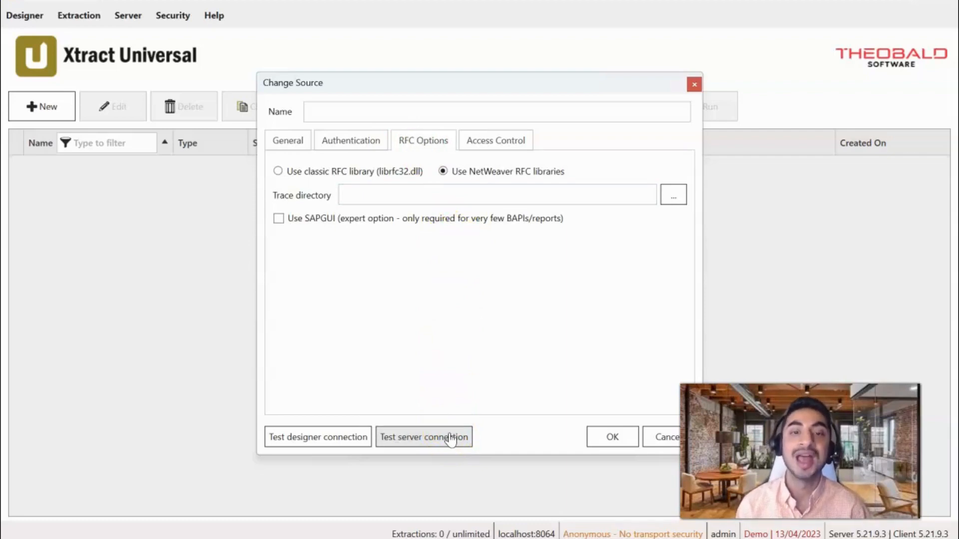
left_click(664, 436)
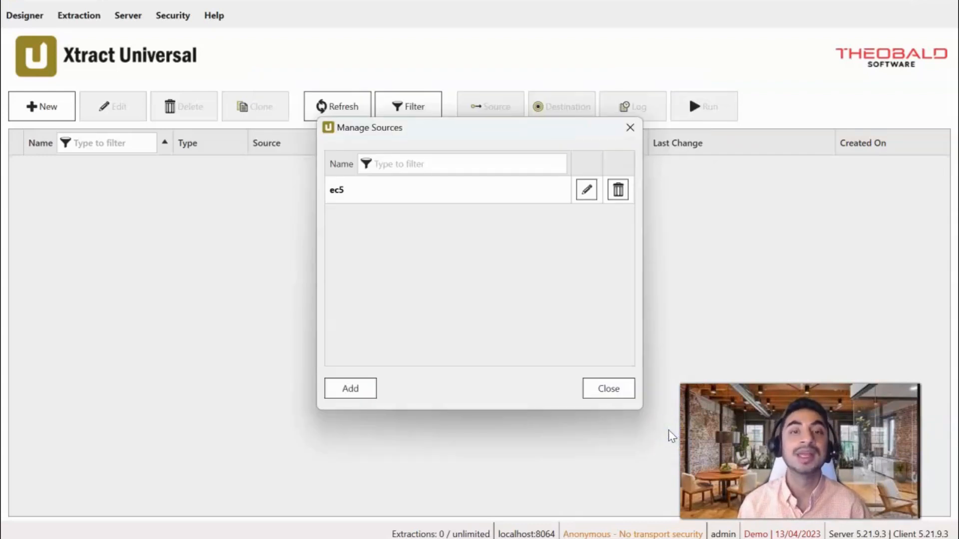
left_click(519, 201)
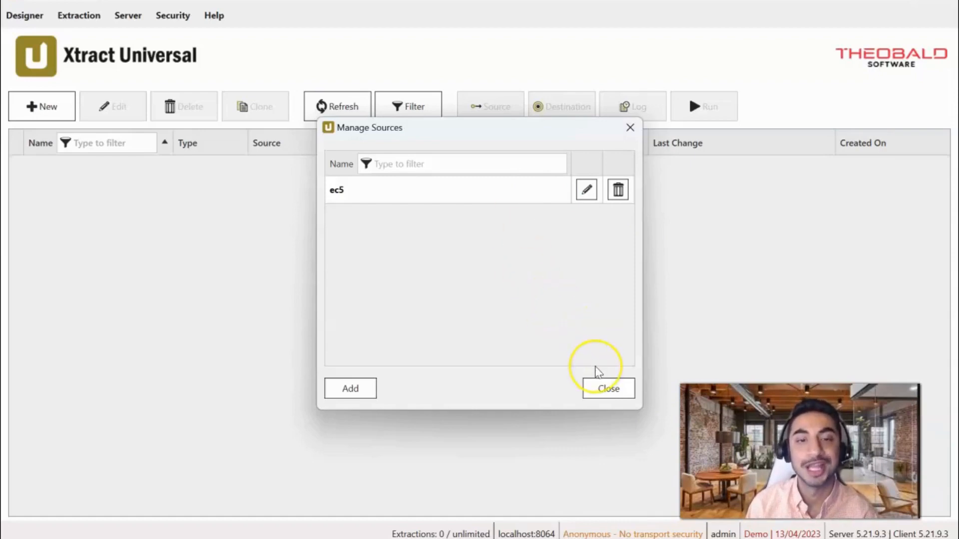
left_click(606, 391)
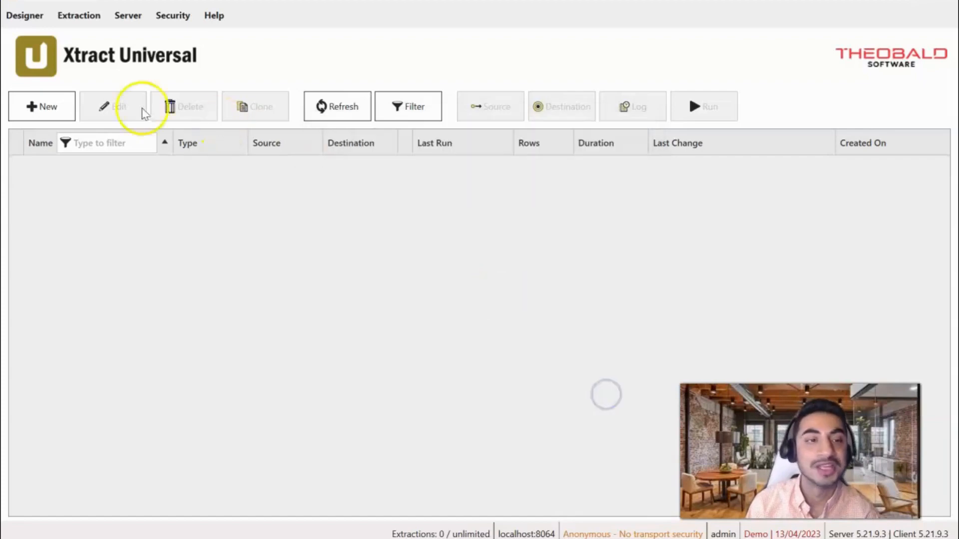
Step: Create a new extraction named BKPF of type Table on the ec5 source
left_click(67, 106)
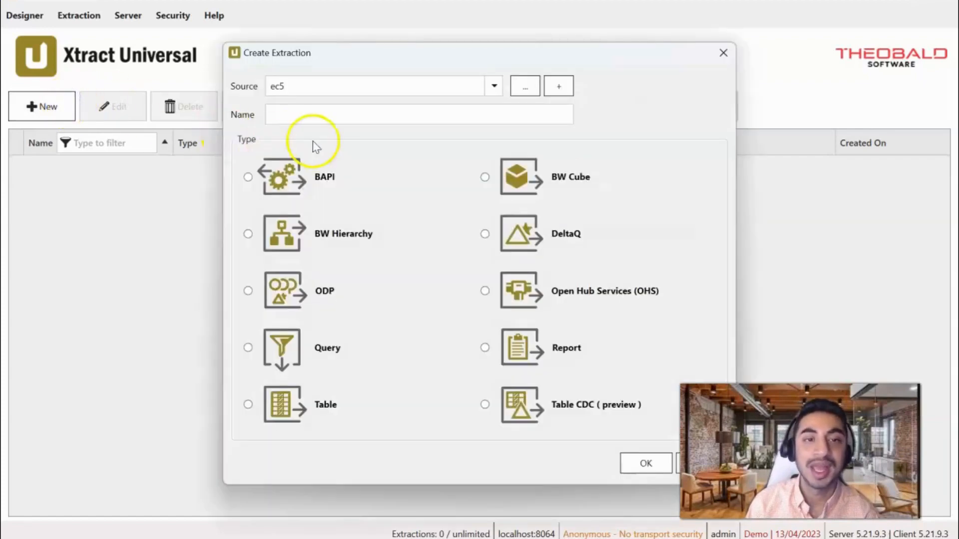
left_click(330, 121)
type("B")
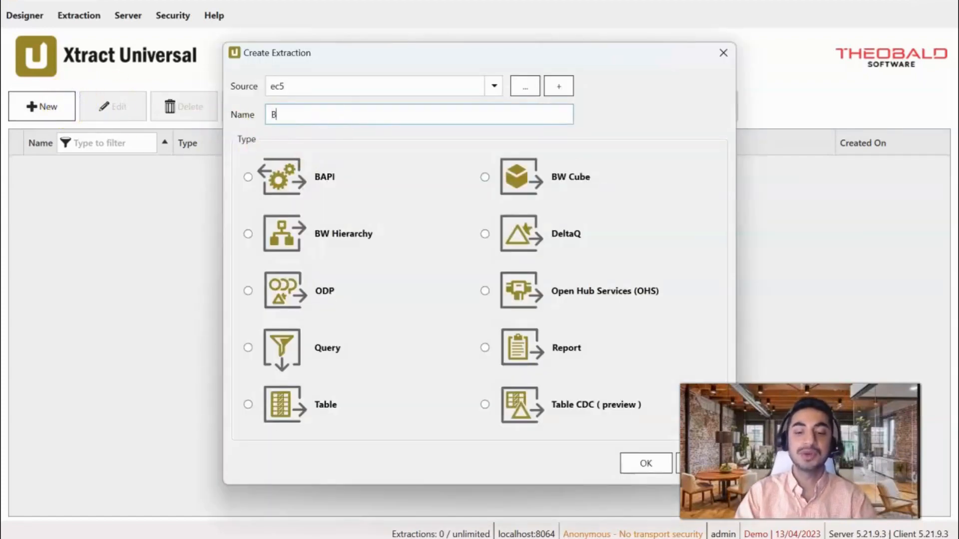
type("KPF")
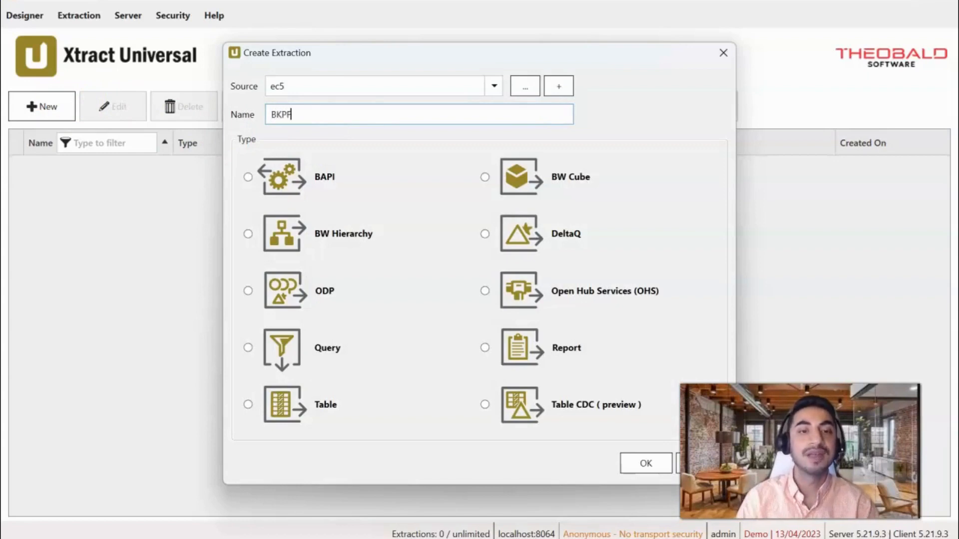
left_click(247, 405)
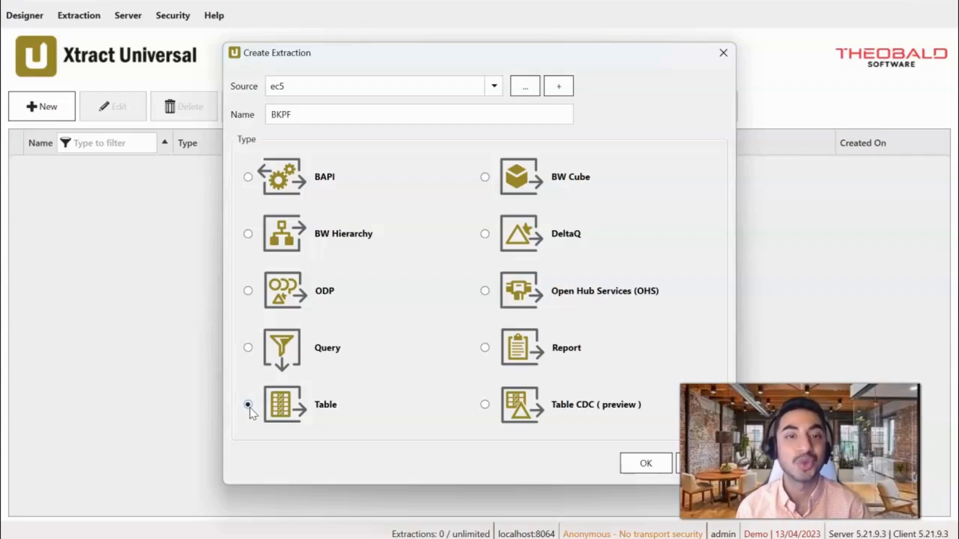
left_click(645, 463)
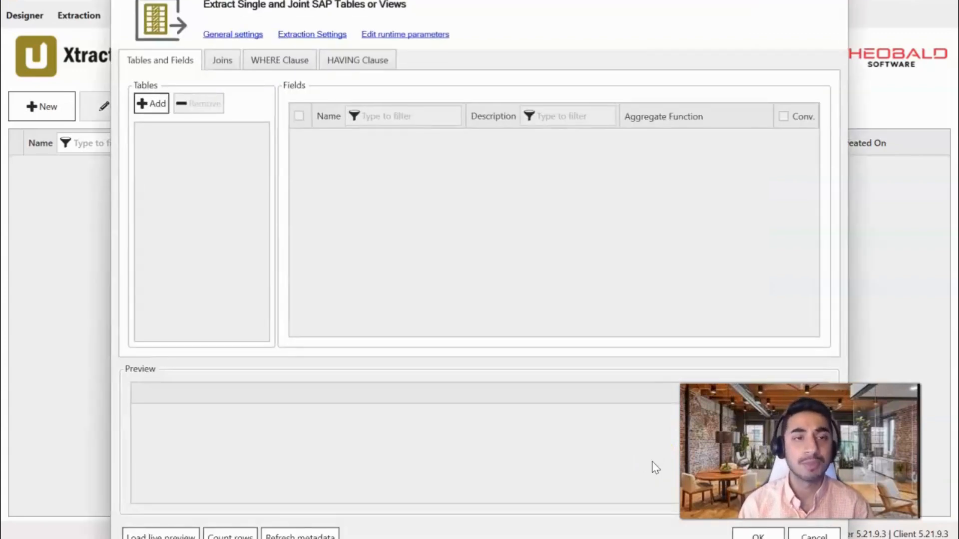
Step: Look up SAP tables matching BKPF* and add the BKPF Accounting Document Header table to the extraction
left_click(160, 103)
left_click(351, 143)
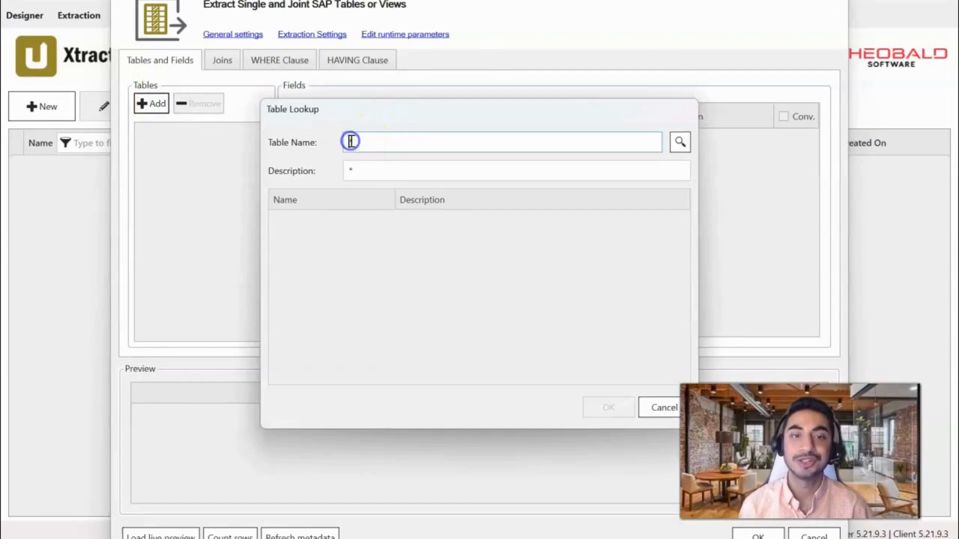
type("BKPF*")
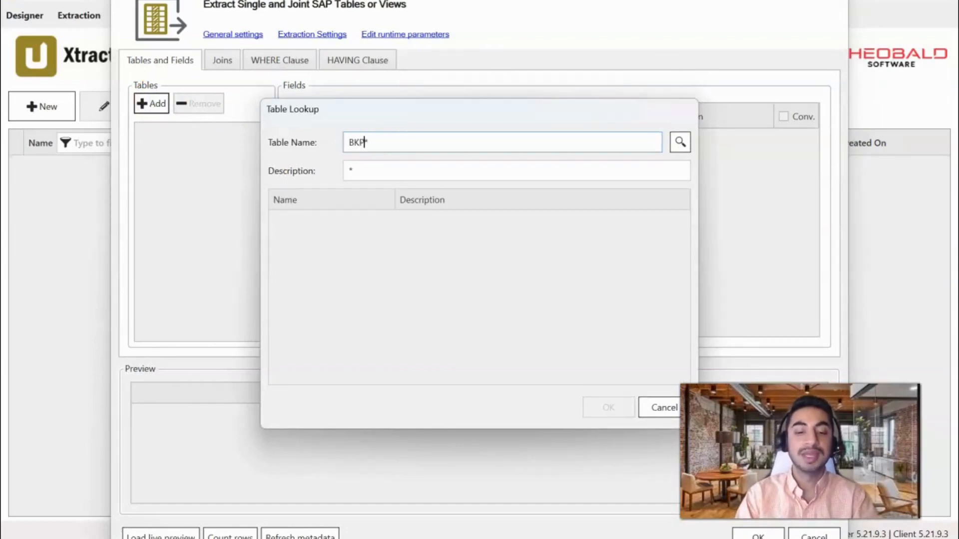
left_click(680, 143)
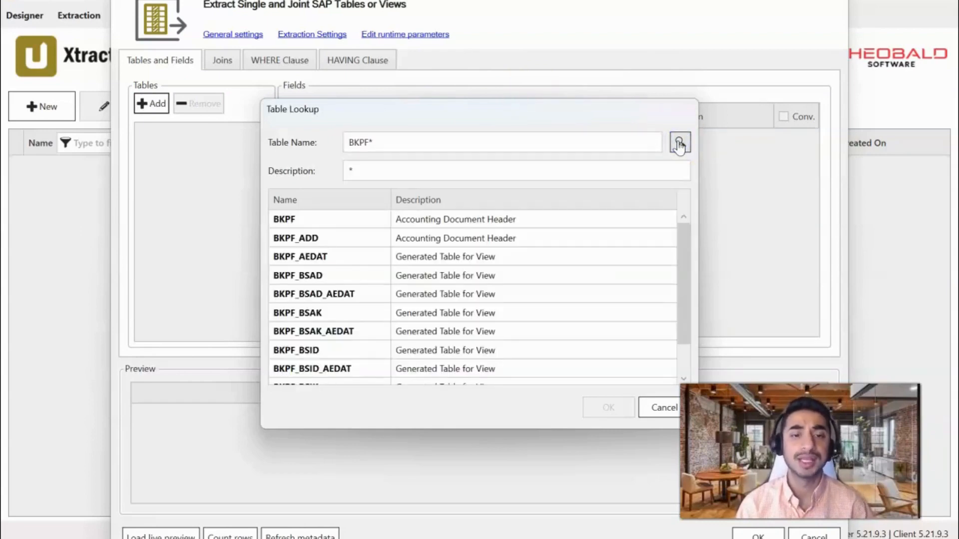
left_click(507, 219)
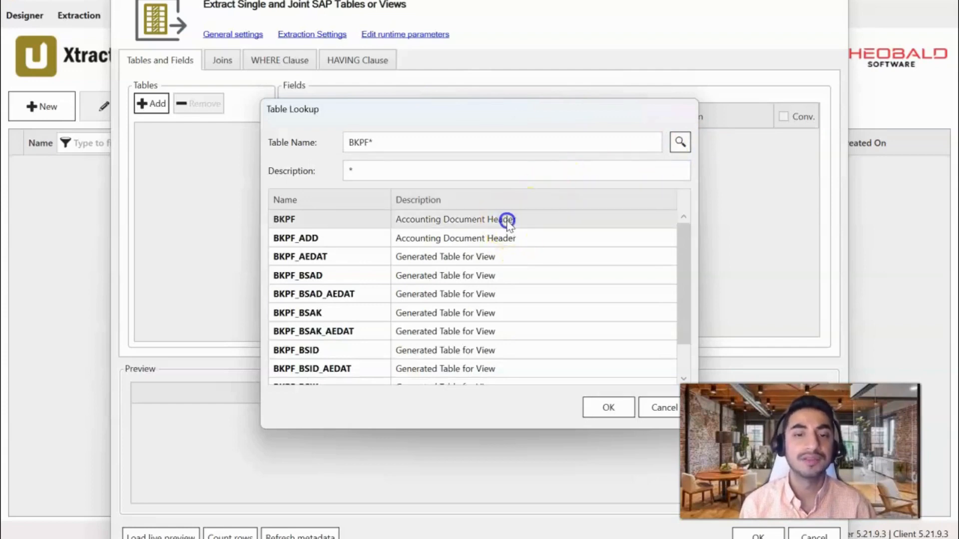
left_click(610, 407)
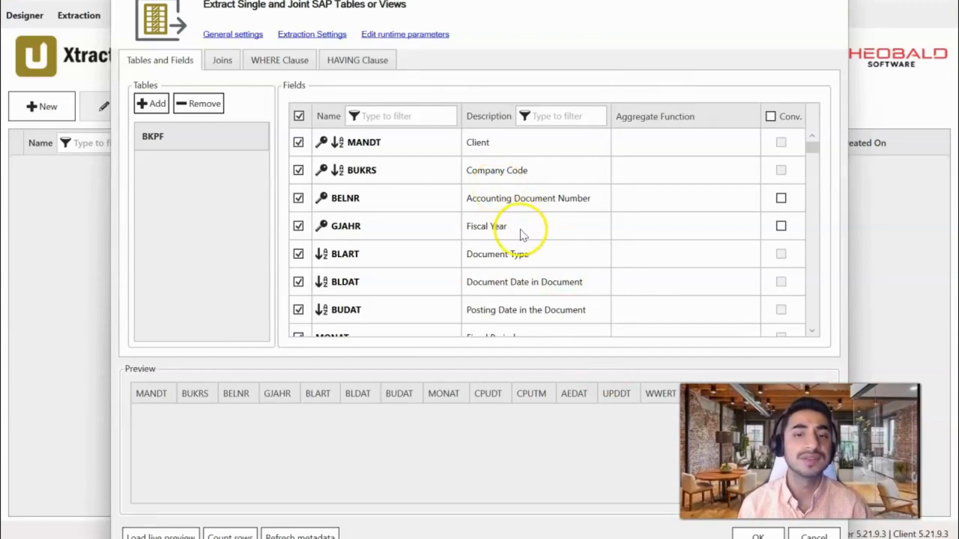
Step: Review the BKPF fields with a live data preview and save the extraction with all fields selected
scroll(531, 265, "down", 2)
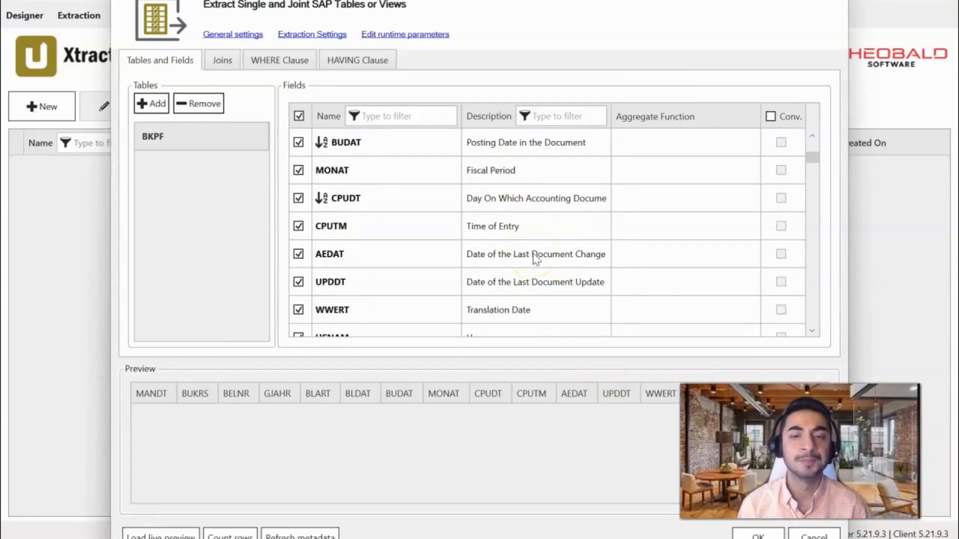
scroll(533, 255, "up", 2)
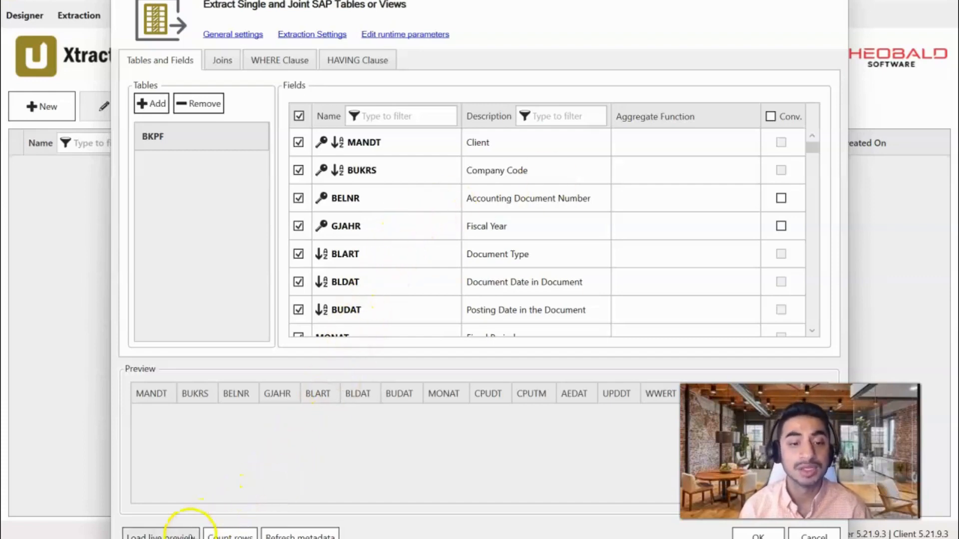
left_click(191, 537)
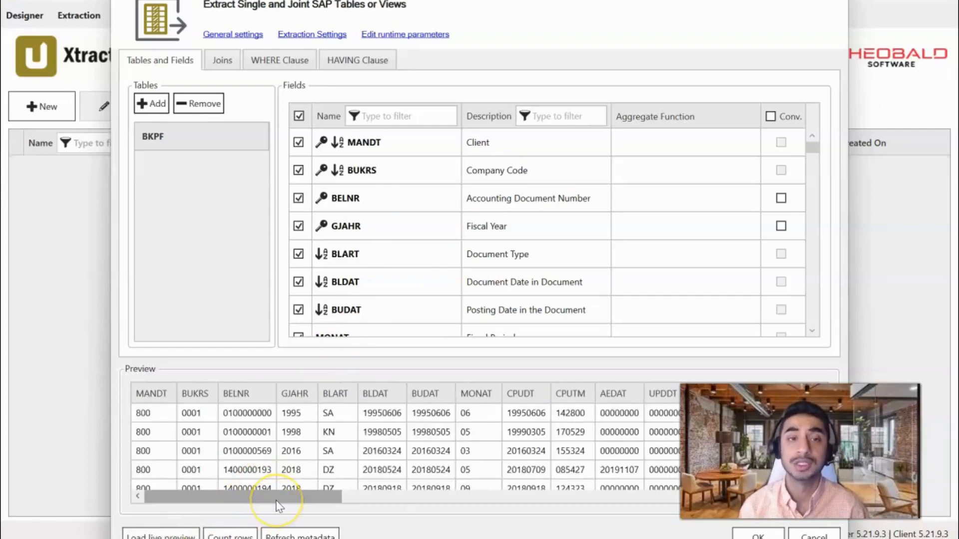
left_click_drag(277, 502, 388, 480)
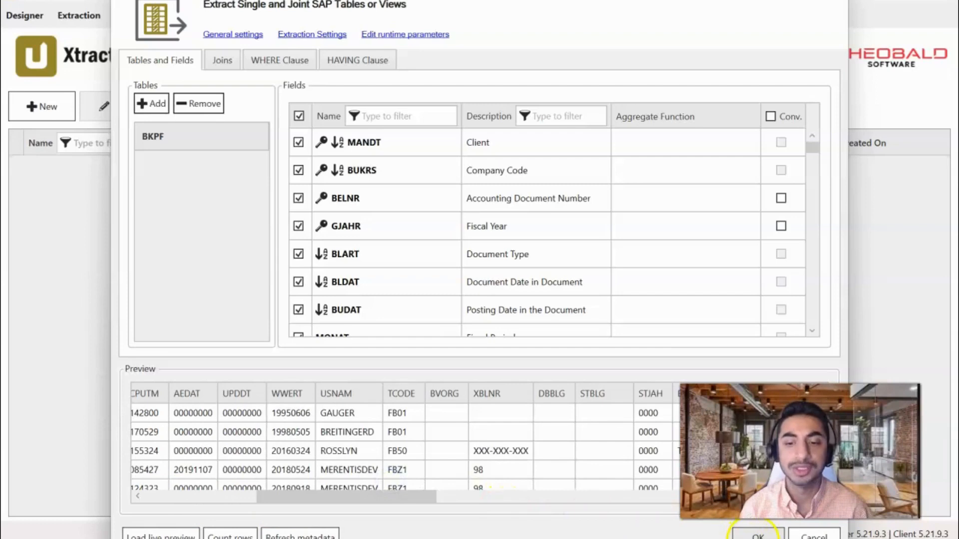
left_click(757, 536)
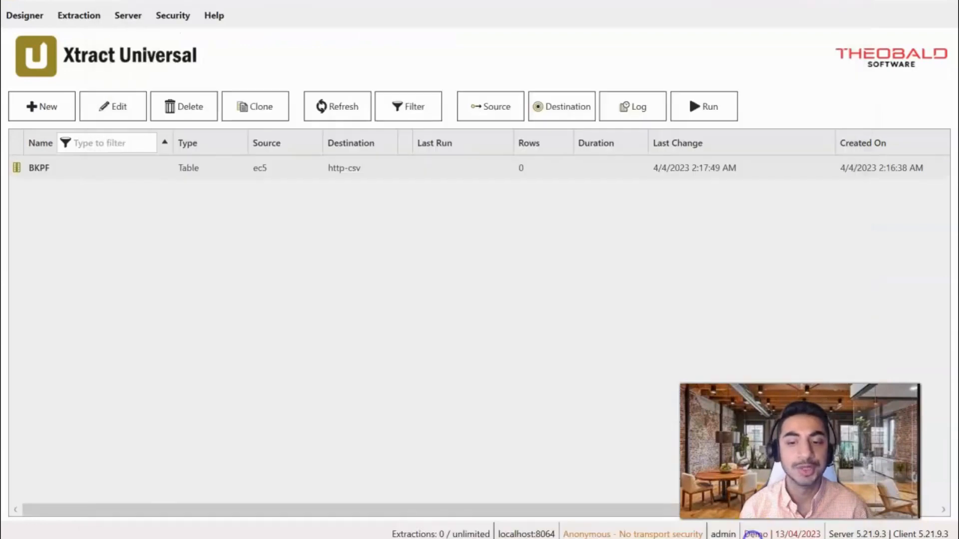
Step: Set the destination of the BKPF extraction to http-json
right_click(336, 172)
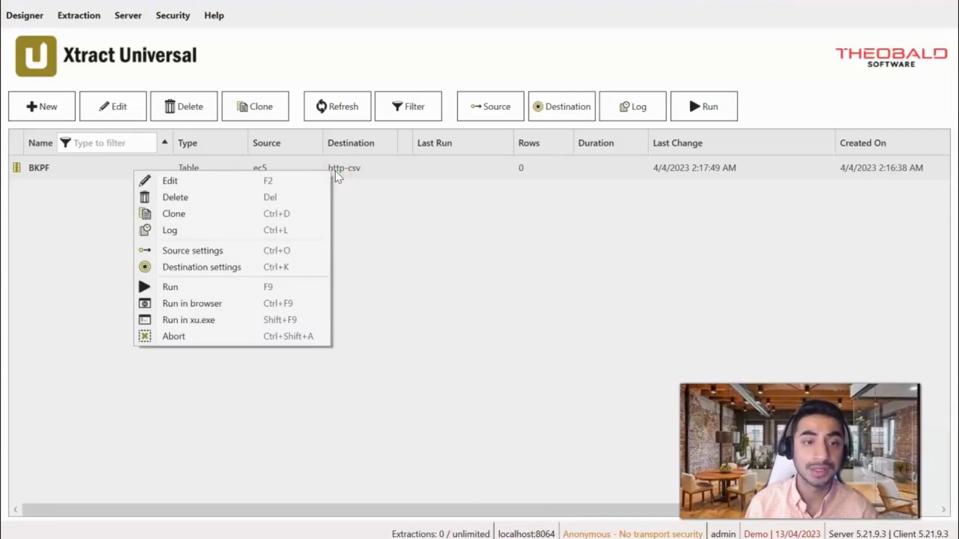
left_click(278, 265)
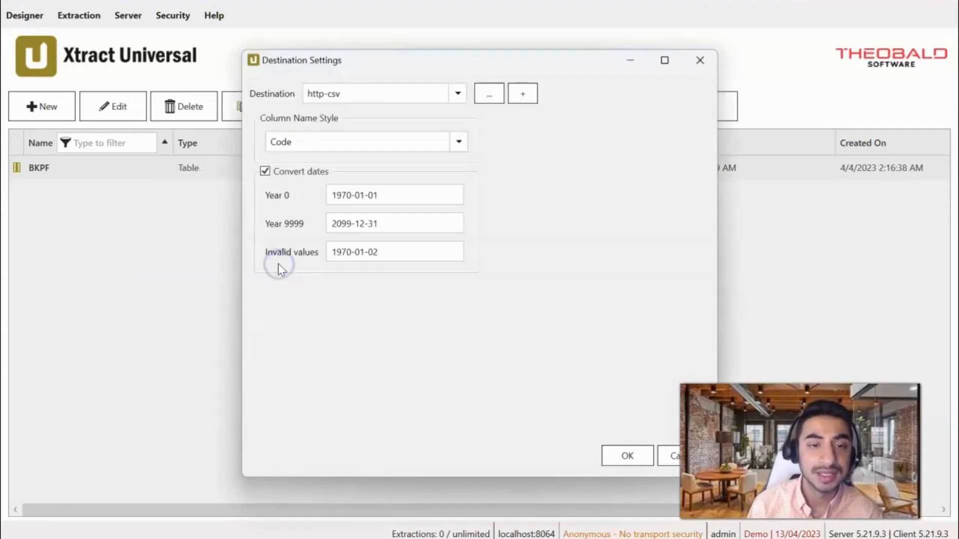
left_click(458, 95)
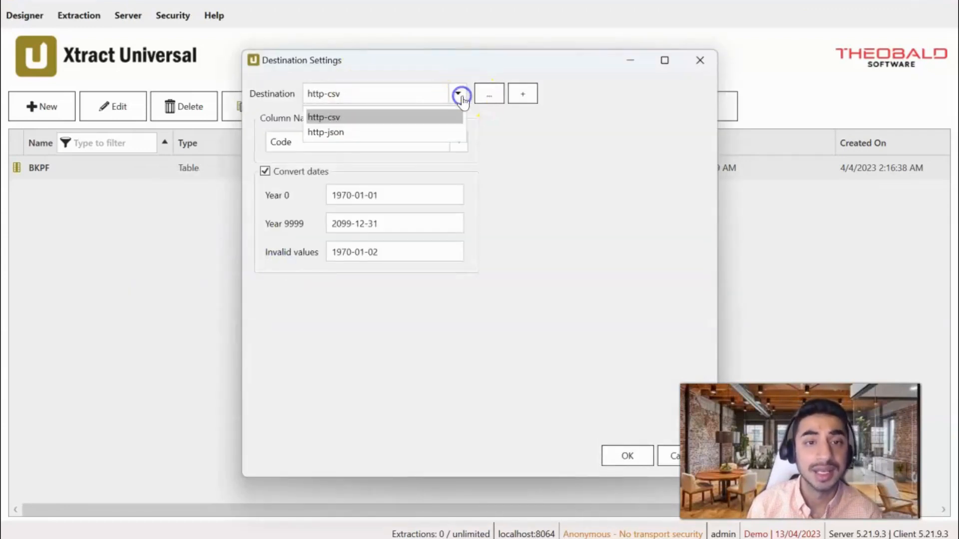
left_click(410, 131)
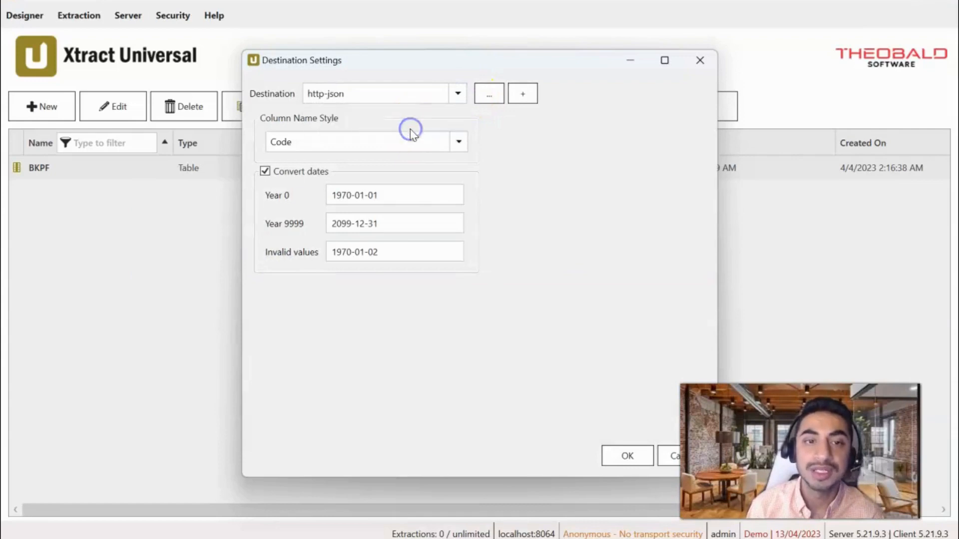
left_click(615, 449)
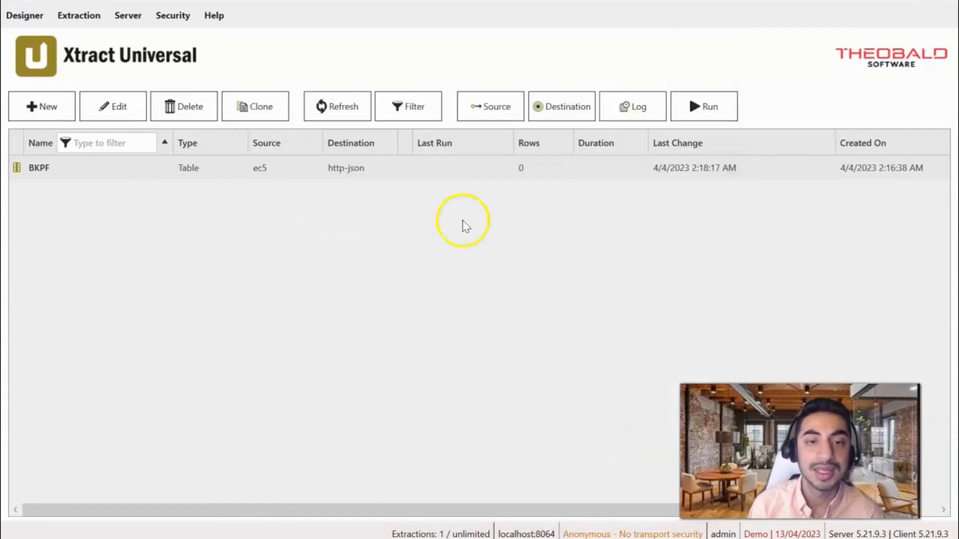
Step: Create a new extraction named BSEG of type Table on the ec5 source
left_click(61, 111)
left_click(306, 110)
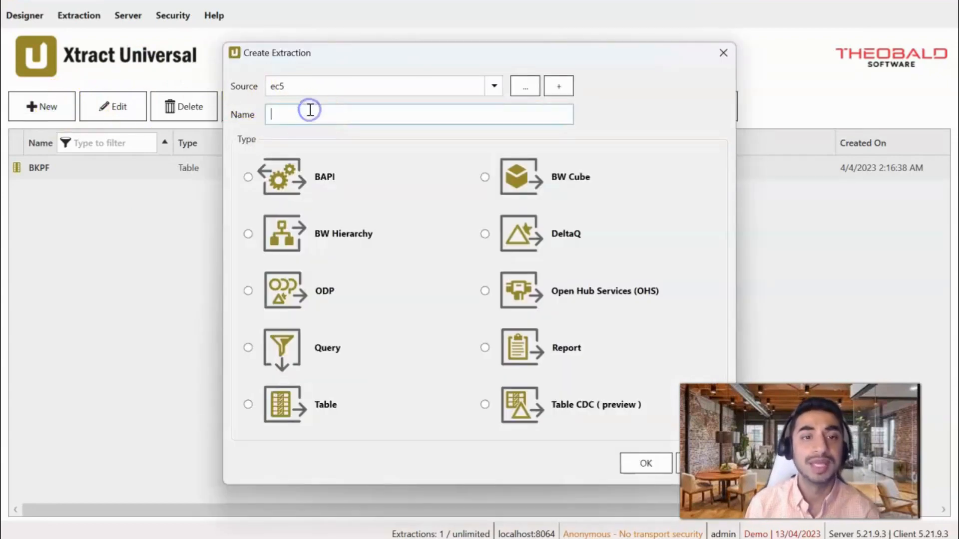
type("BSEG")
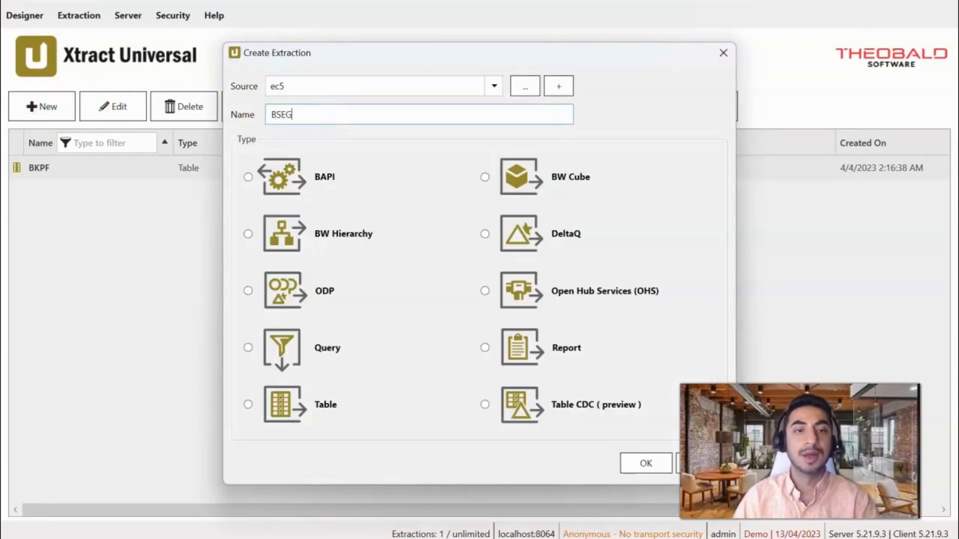
left_click(248, 405)
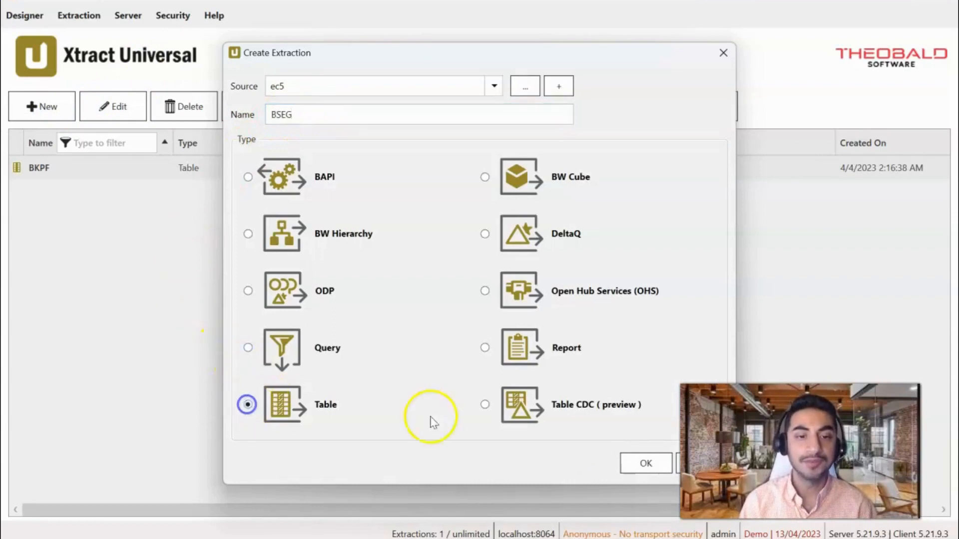
left_click(627, 458)
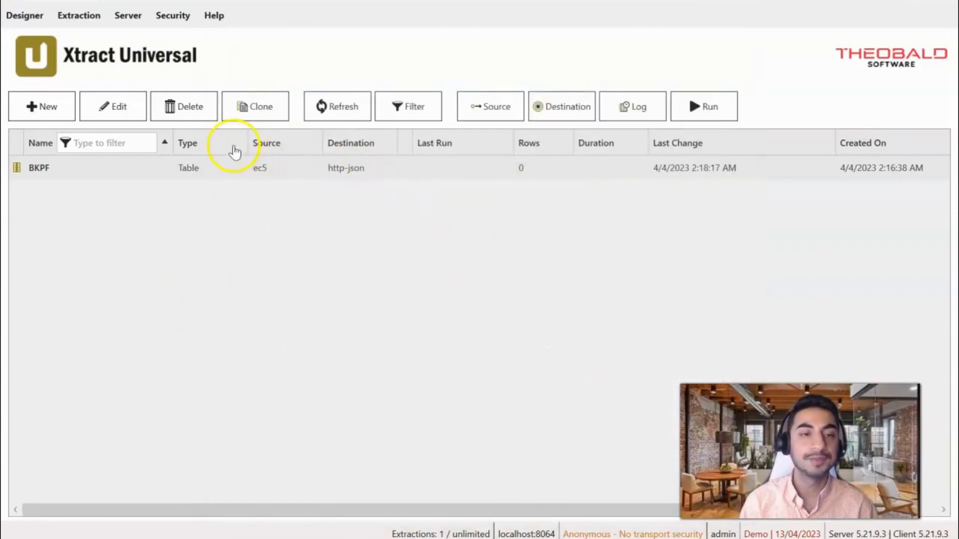
Step: Look up SAP tables matching BSEG*, add the BSEG Accounting Document Segment table with all fields, and save the extraction
left_click(150, 103)
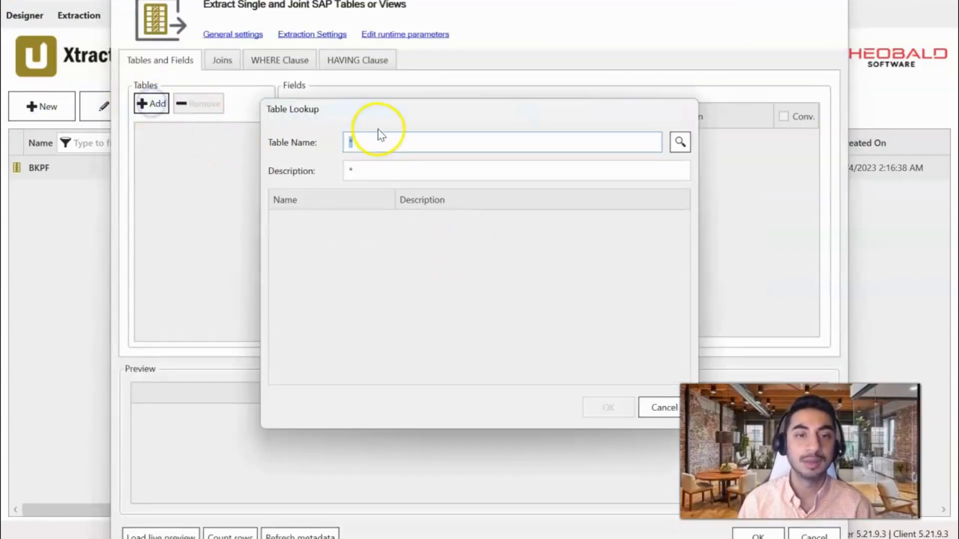
left_click(347, 144)
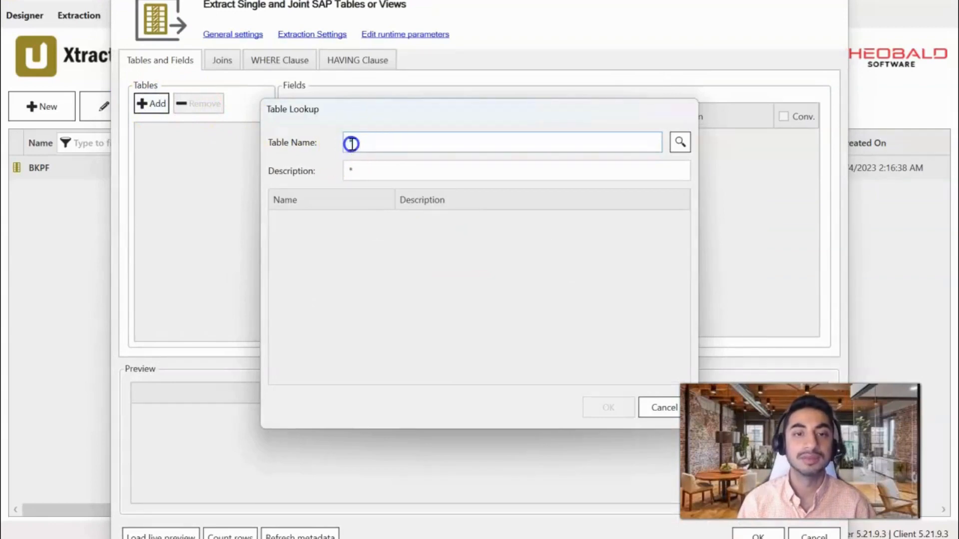
type("B")
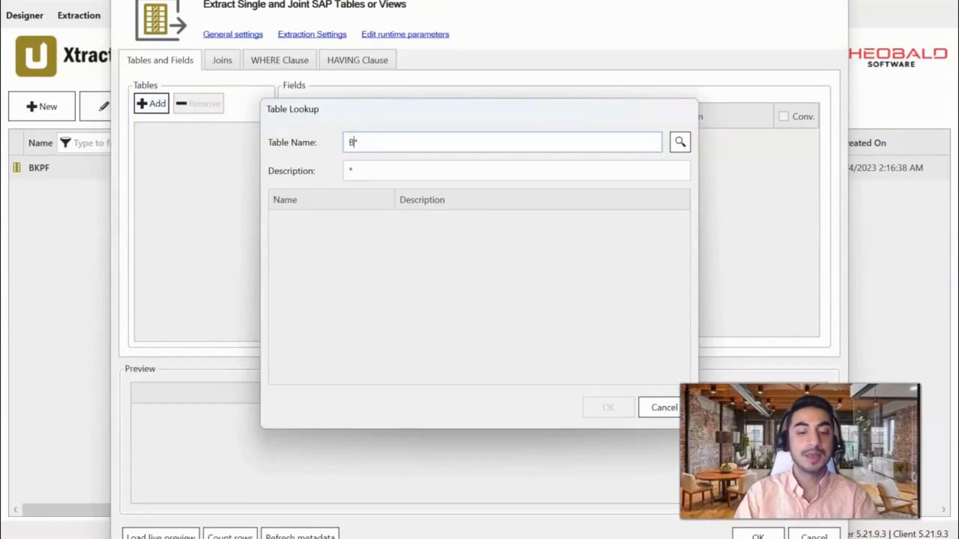
type("SEG")
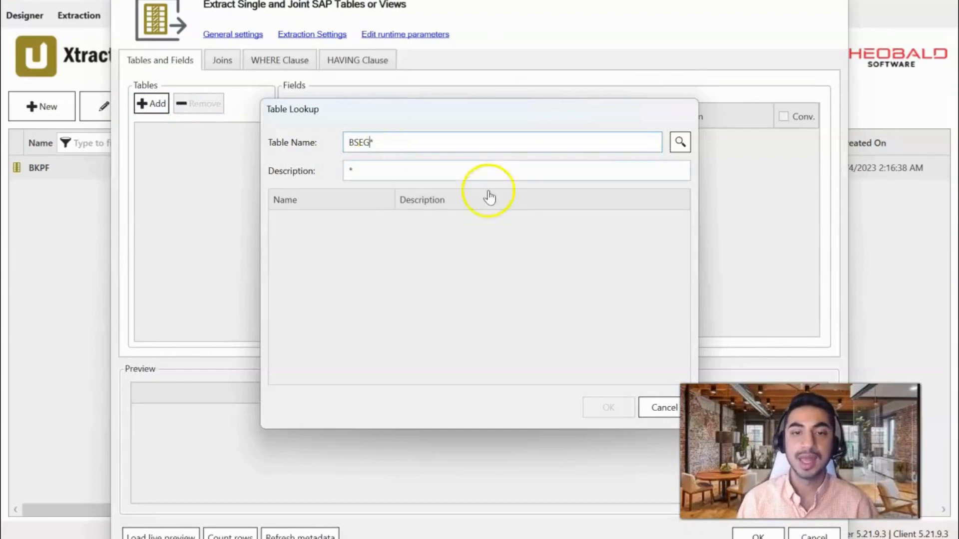
left_click(681, 145)
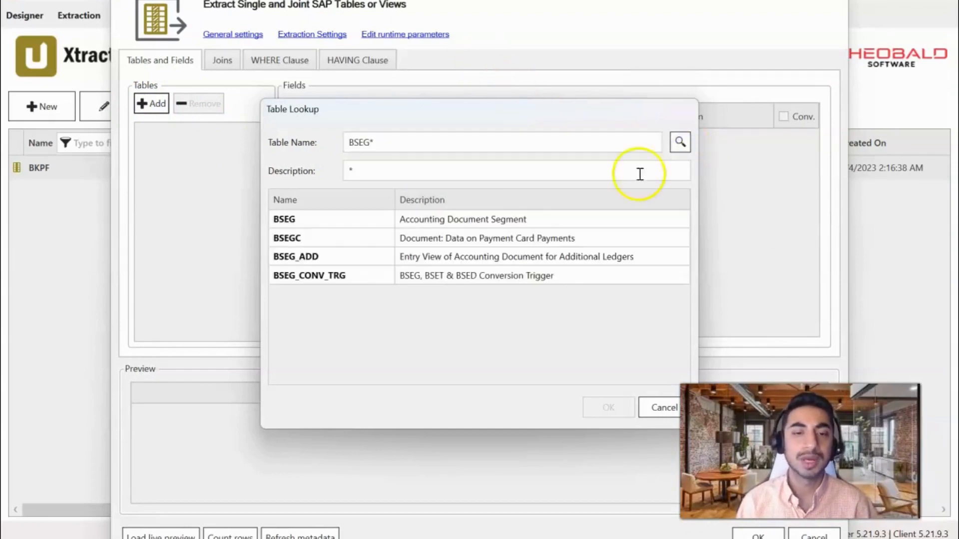
left_click(410, 216)
left_click(609, 409)
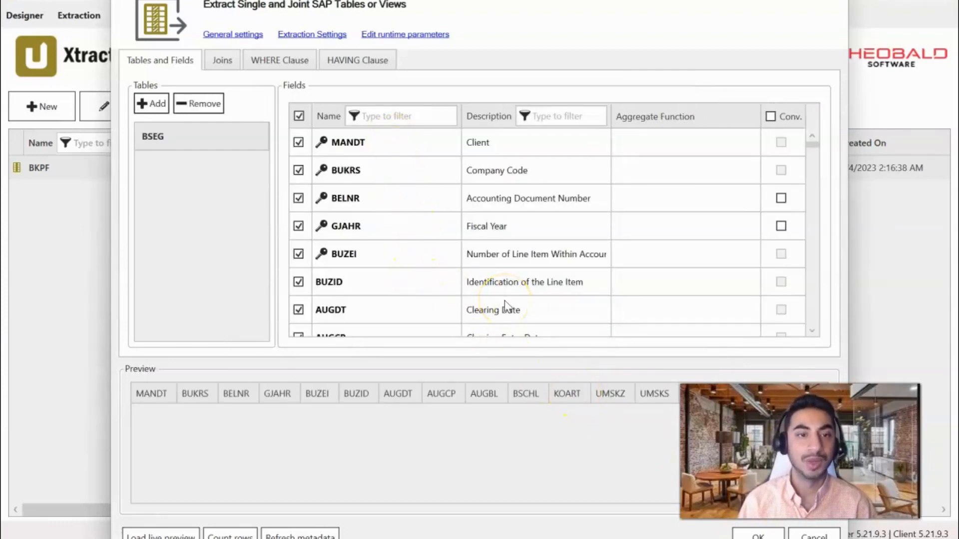
left_click(747, 532)
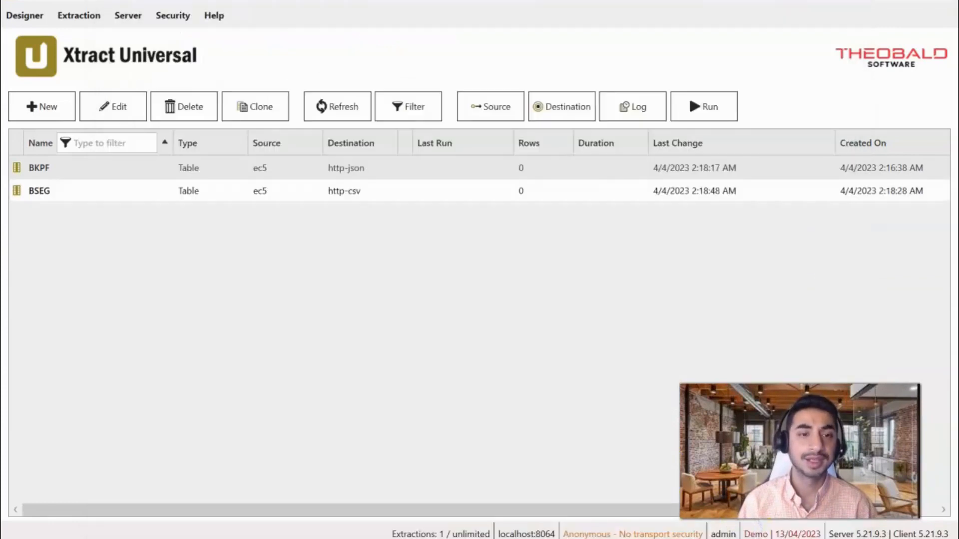
Step: Set the destination of the BSEG extraction to http-json
right_click(341, 196)
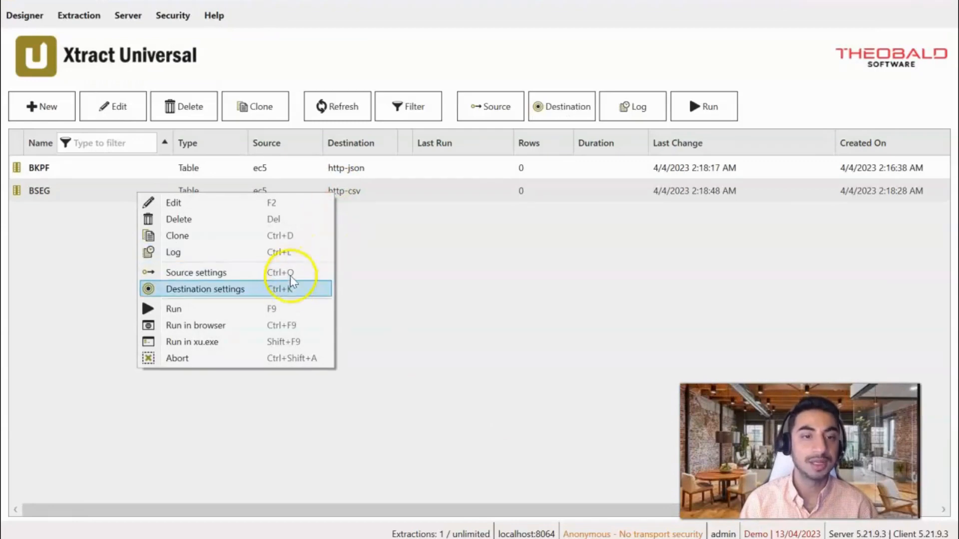
left_click(288, 289)
left_click(391, 106)
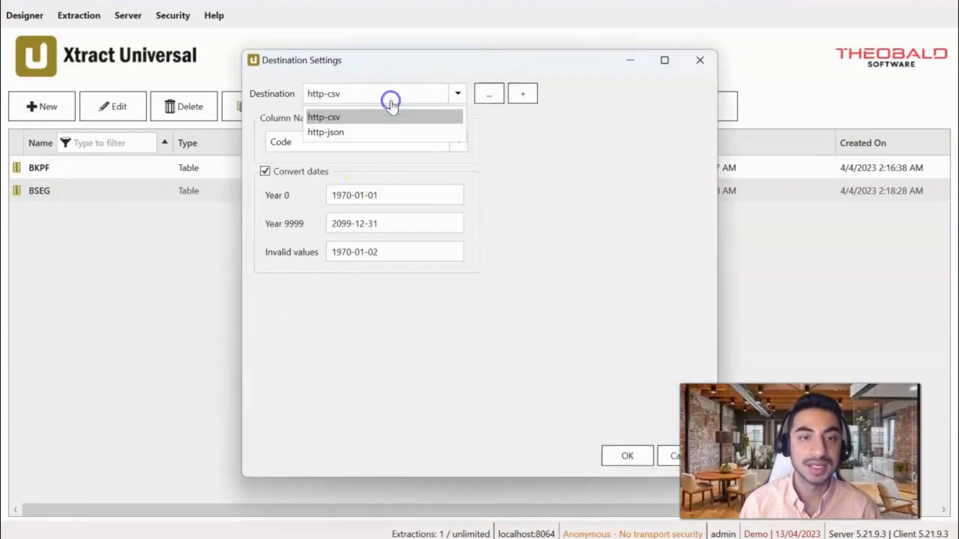
left_click(389, 131)
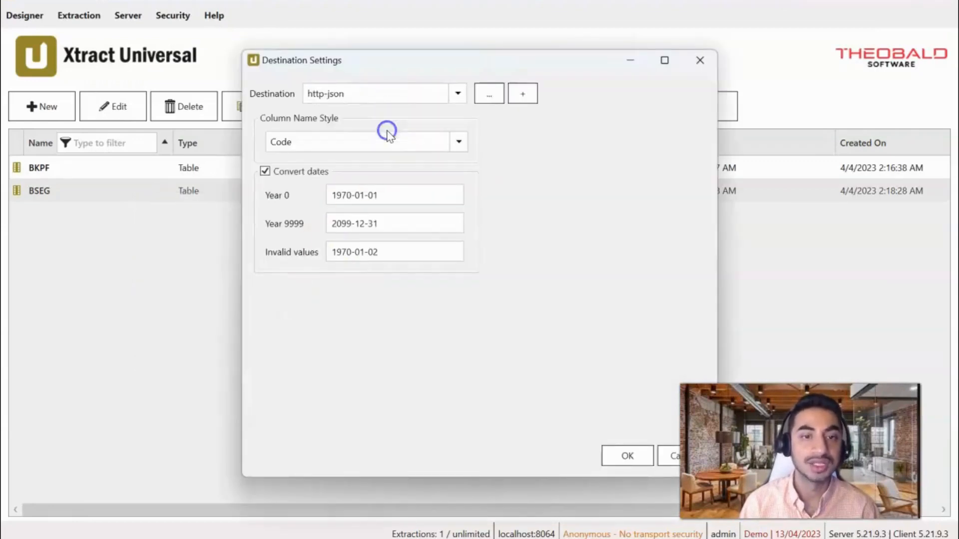
left_click(625, 452)
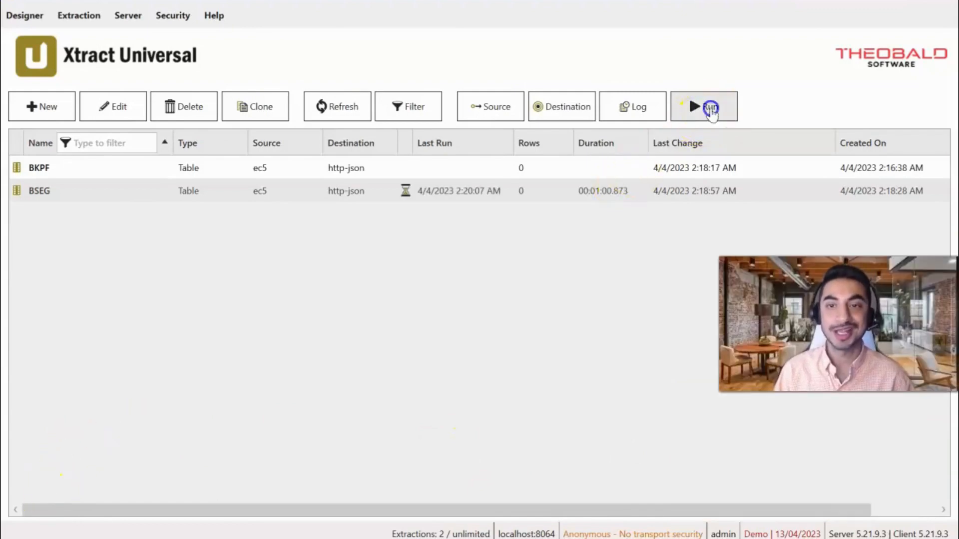
Step: Run the BSEG extraction with its default runtime parameters and close the run window once it finishes
left_click(702, 106)
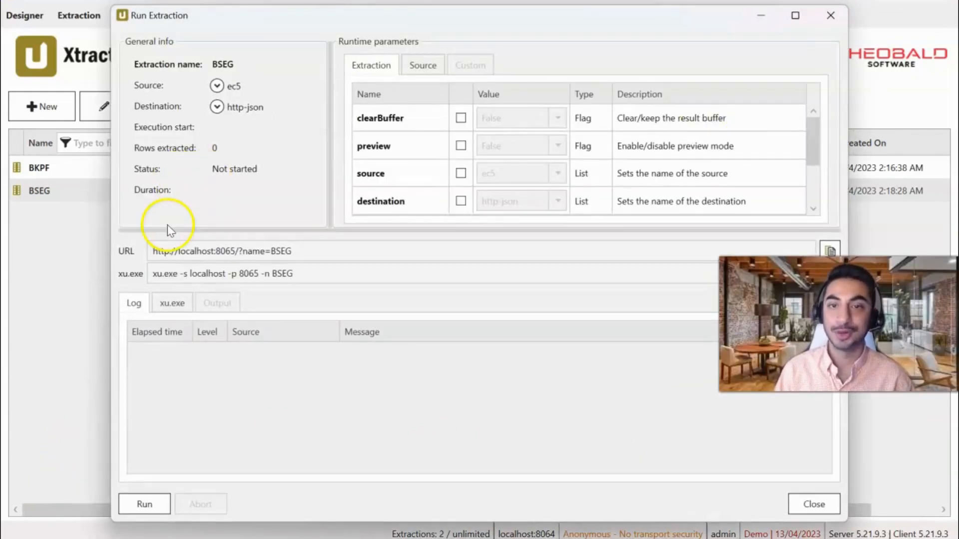
left_click(141, 504)
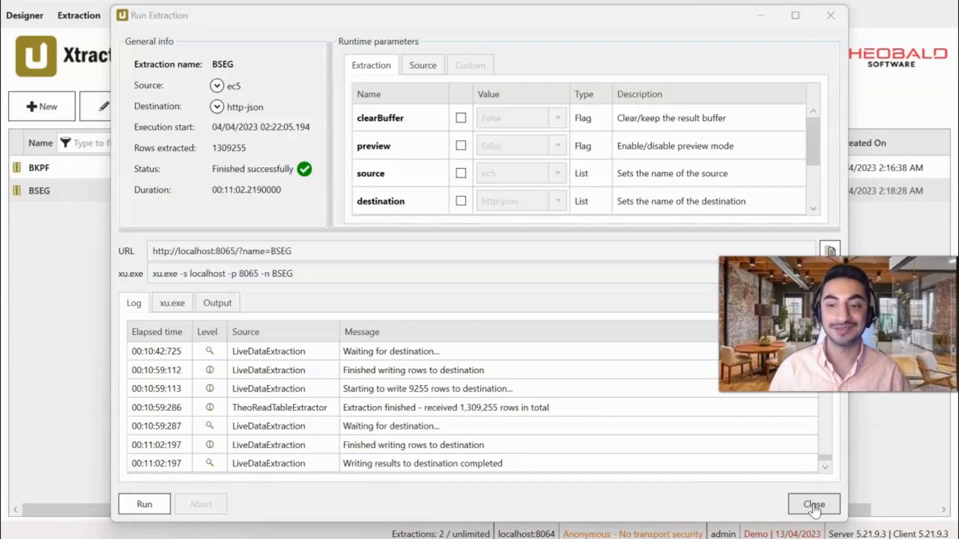
left_click(814, 505)
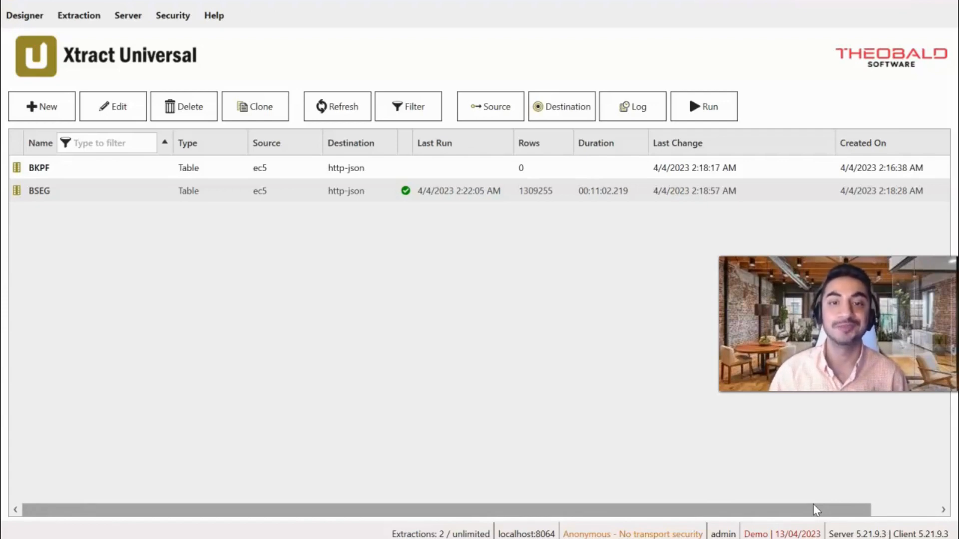
Step: Open the .env file from the xu_rsd_gen folder in Notepad and examine its settings, highlighting the RSD_TARGET_FOLDER path
left_click(669, 484)
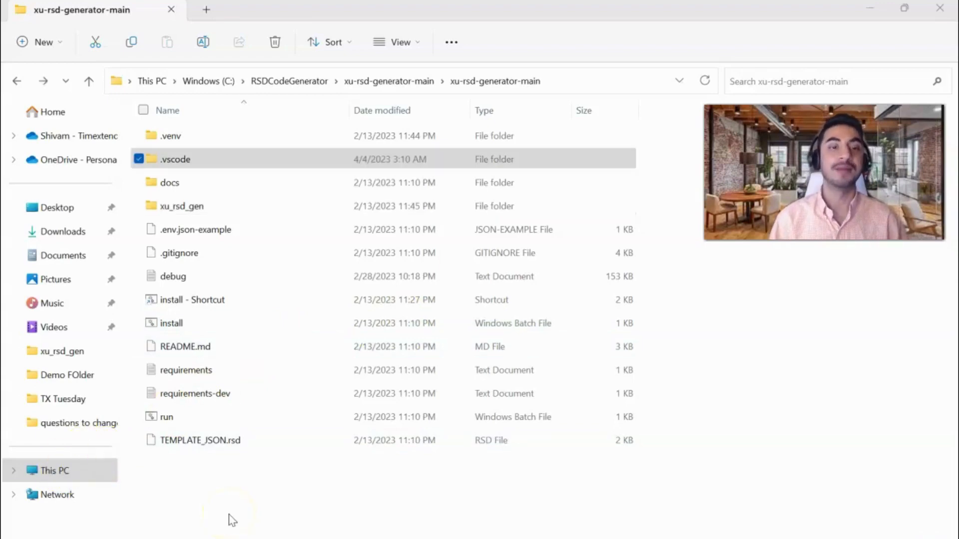
double_click(232, 209)
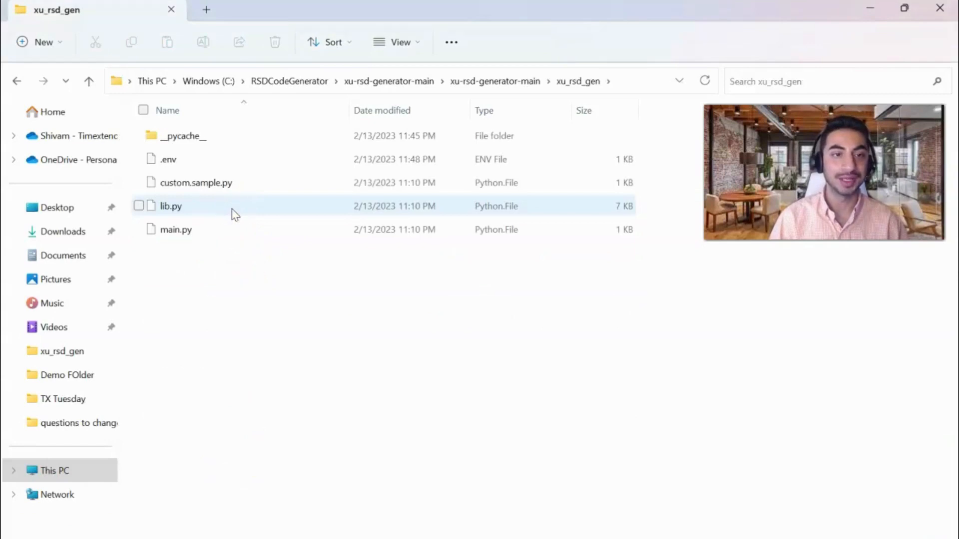
left_click(183, 163)
right_click(182, 162)
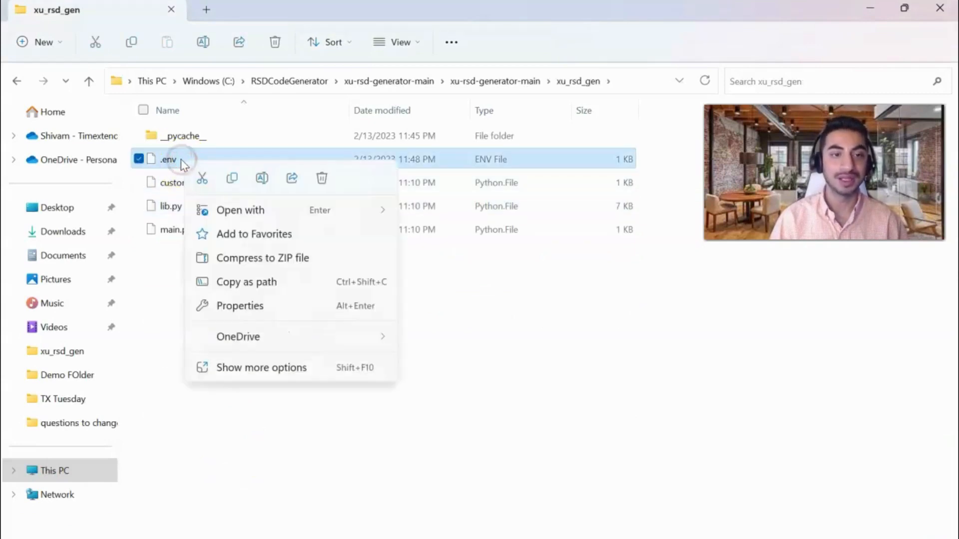
mouse_move(316, 210)
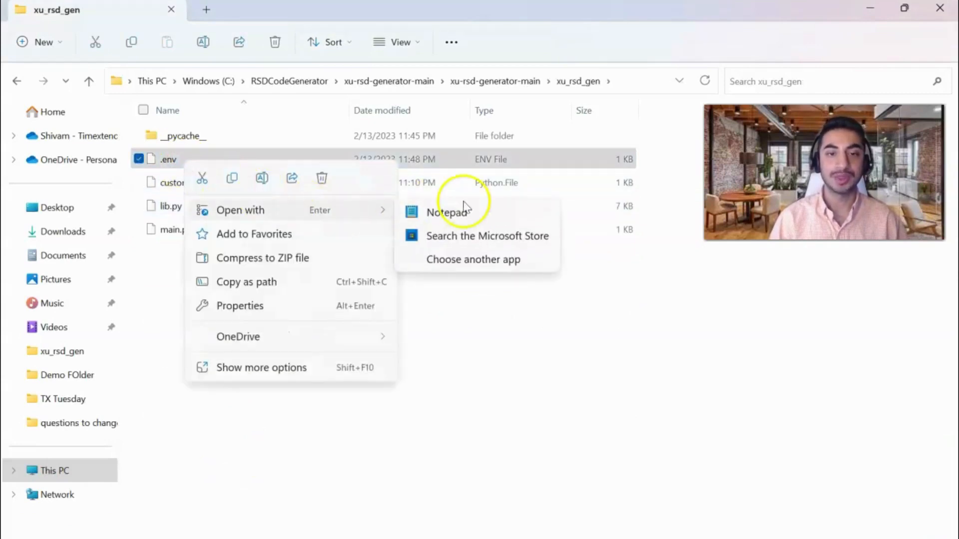
left_click(450, 211)
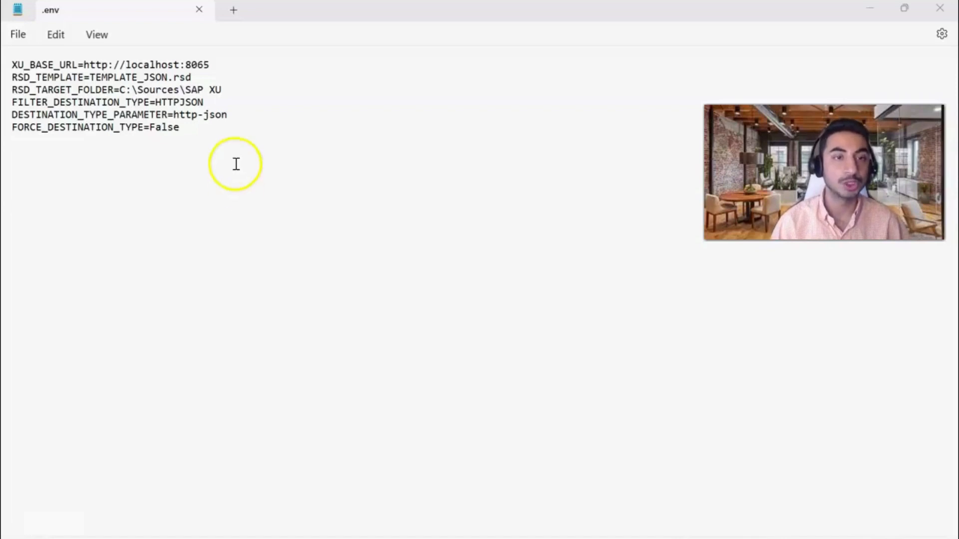
left_click_drag(120, 90, 228, 90)
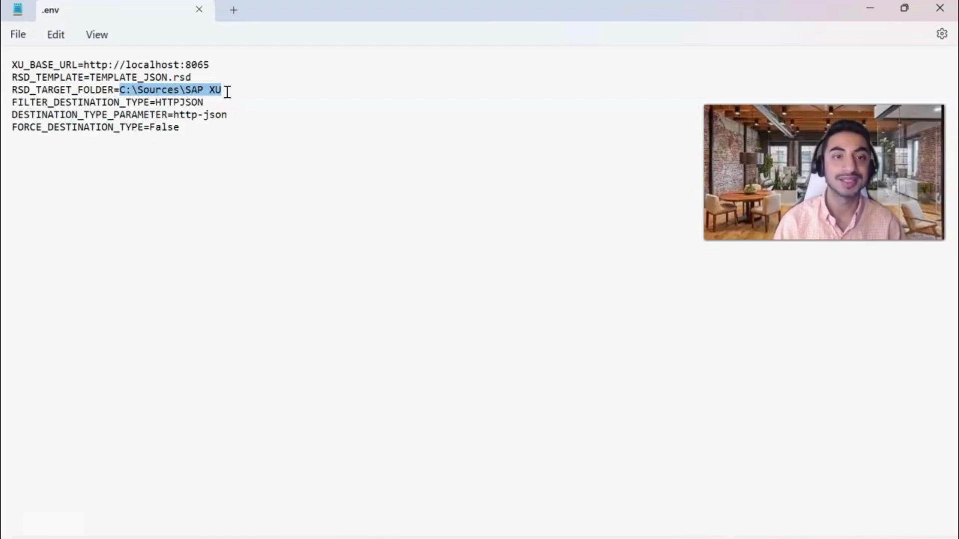
Step: Switch to Command Prompt and change the directory to C:\RSDCodeGenerator\xu-rsd-generator-main\xu-rsd-generator-main
left_click(67, 537)
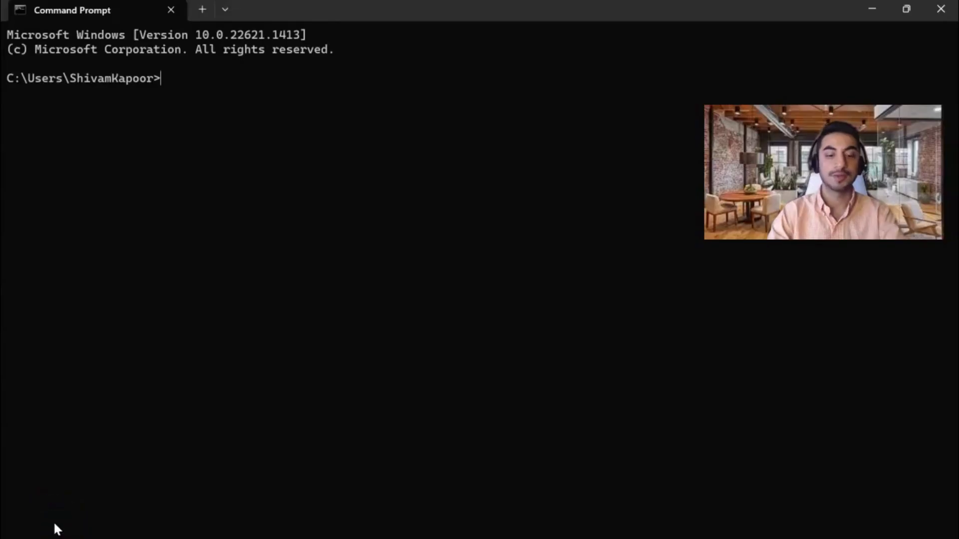
left_click(185, 245)
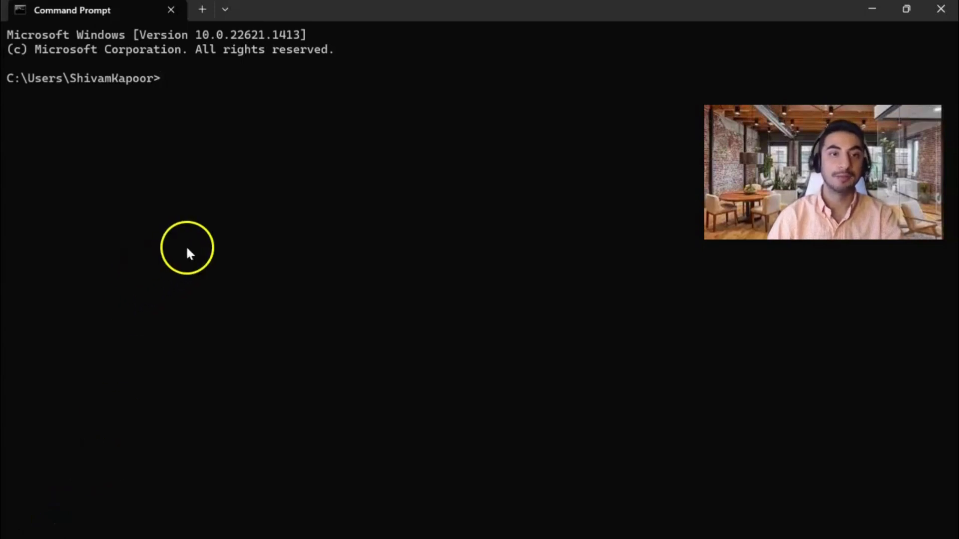
type("cd")
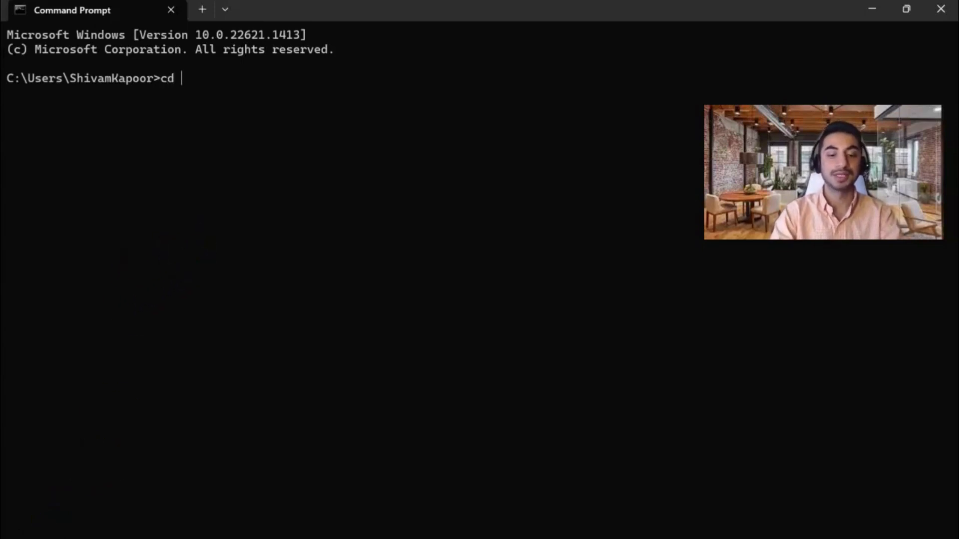
right_click(199, 254)
key("Return")
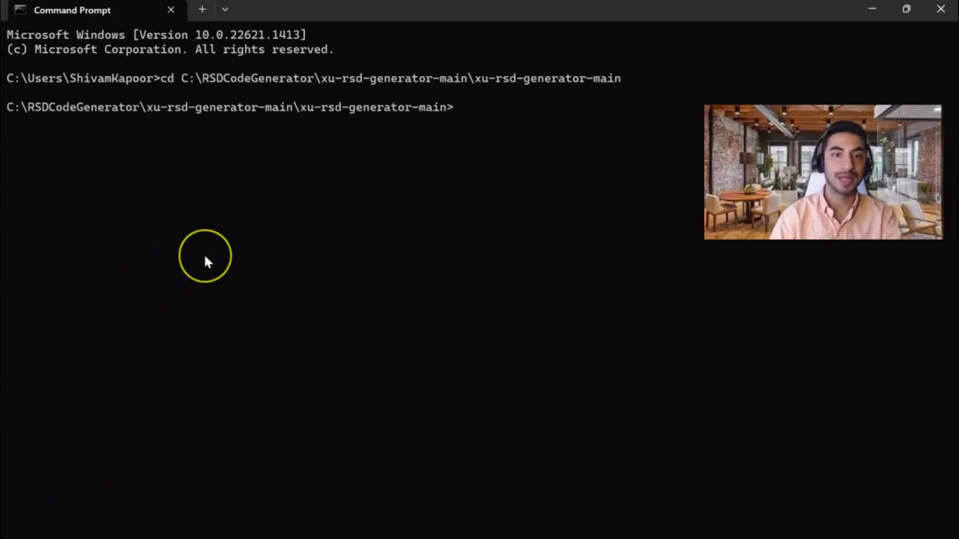
Step: Execute run.bat to generate the RSD files
type("ru")
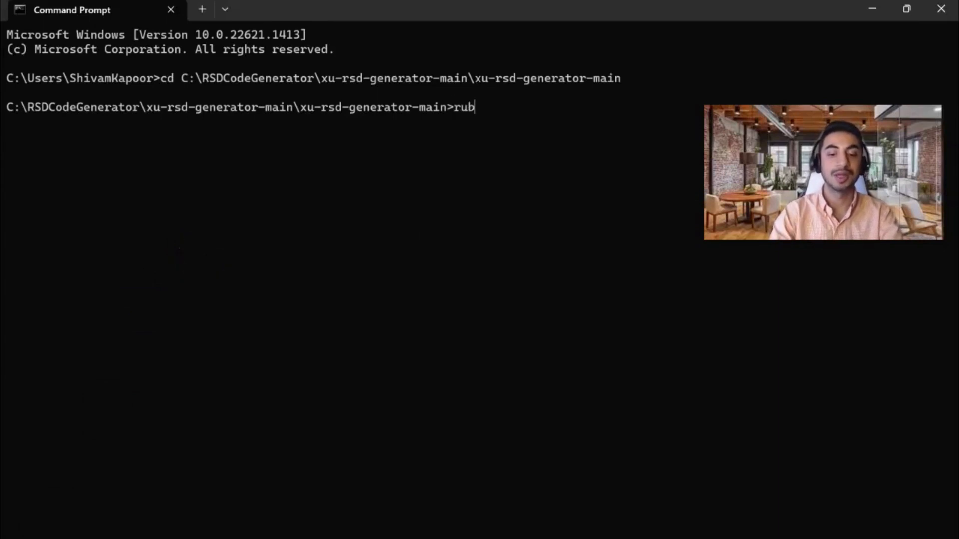
type("n.bat")
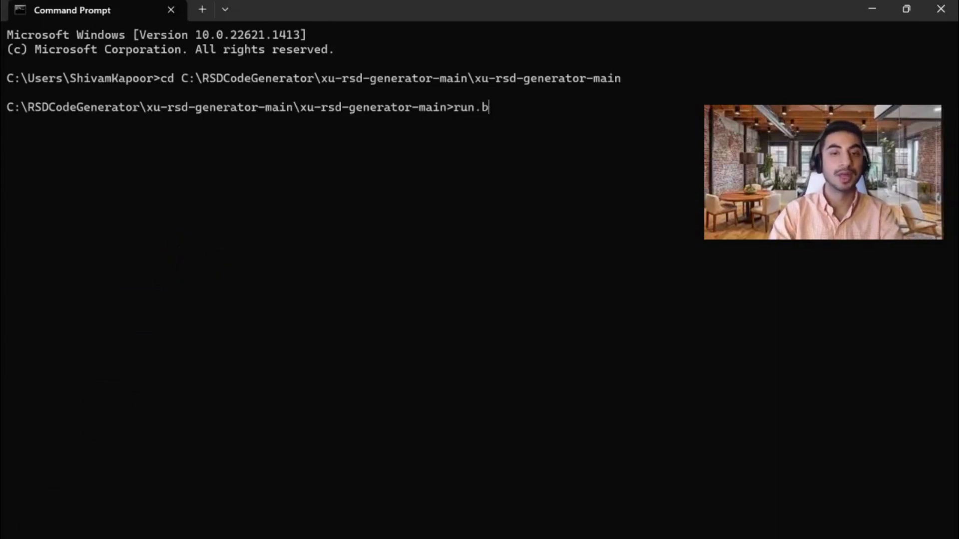
key("Return")
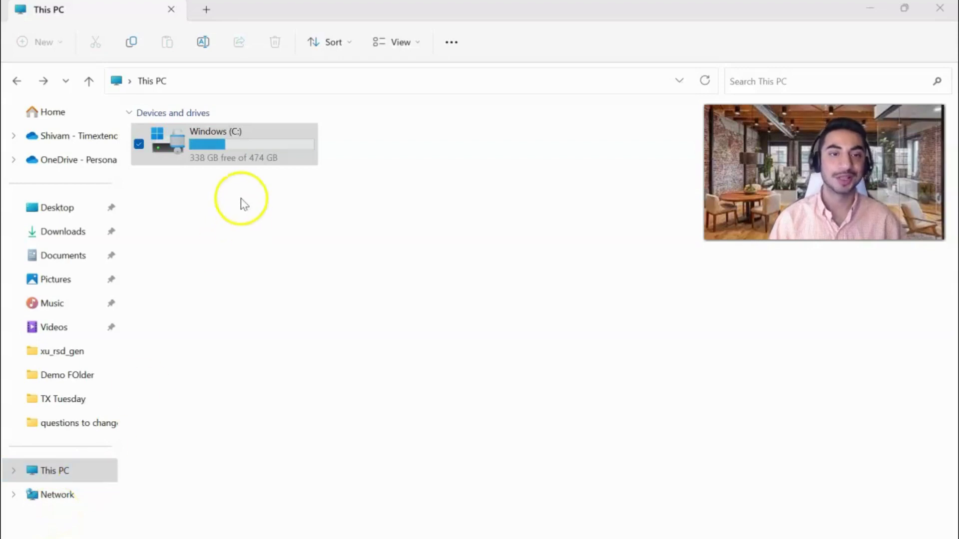
Step: Browse to C:\Sources\SAP XU in File Explorer to check the generated RSD files, and select the folder path
double_click(239, 139)
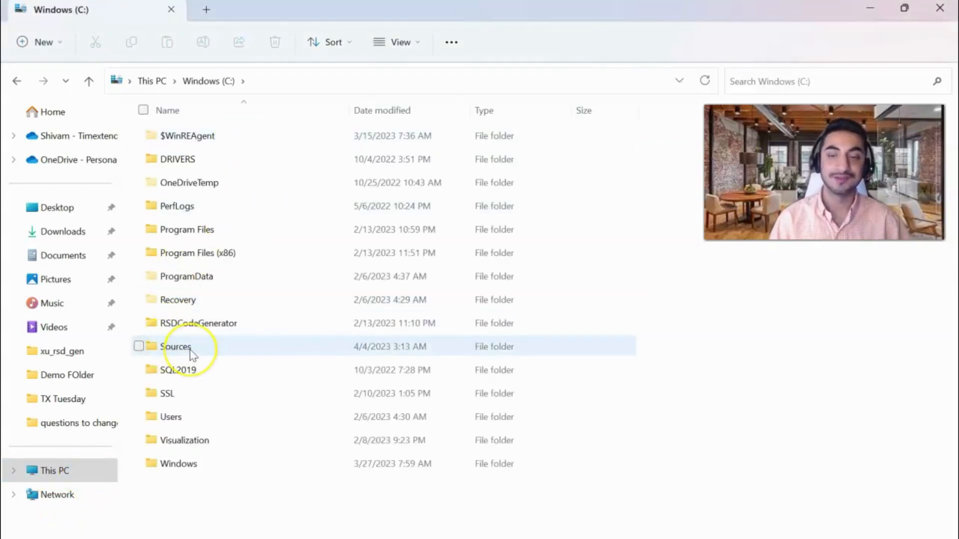
double_click(192, 349)
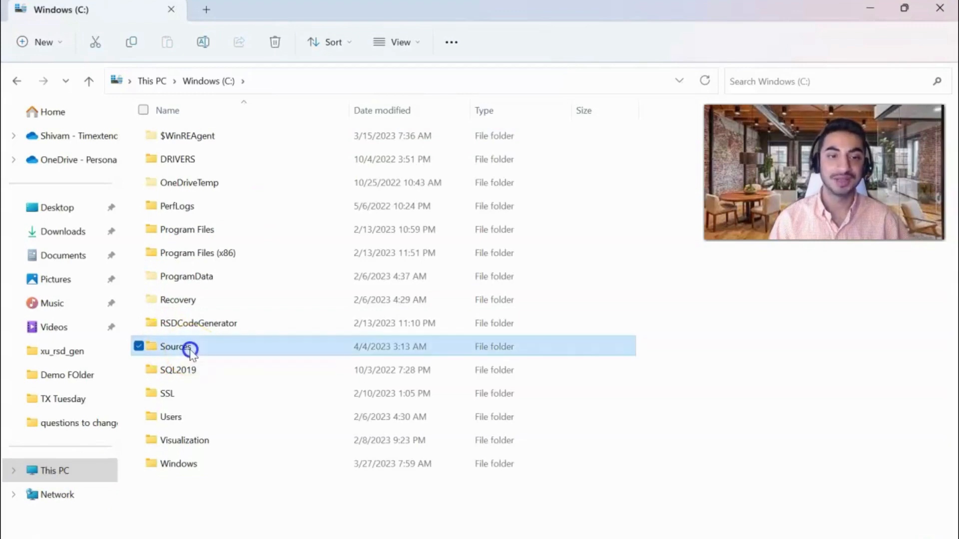
double_click(180, 144)
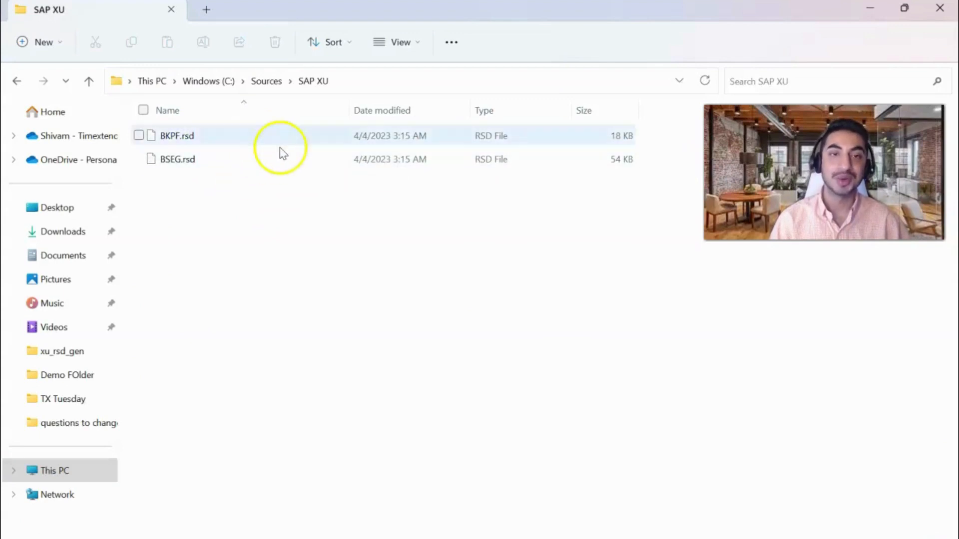
left_click(388, 80)
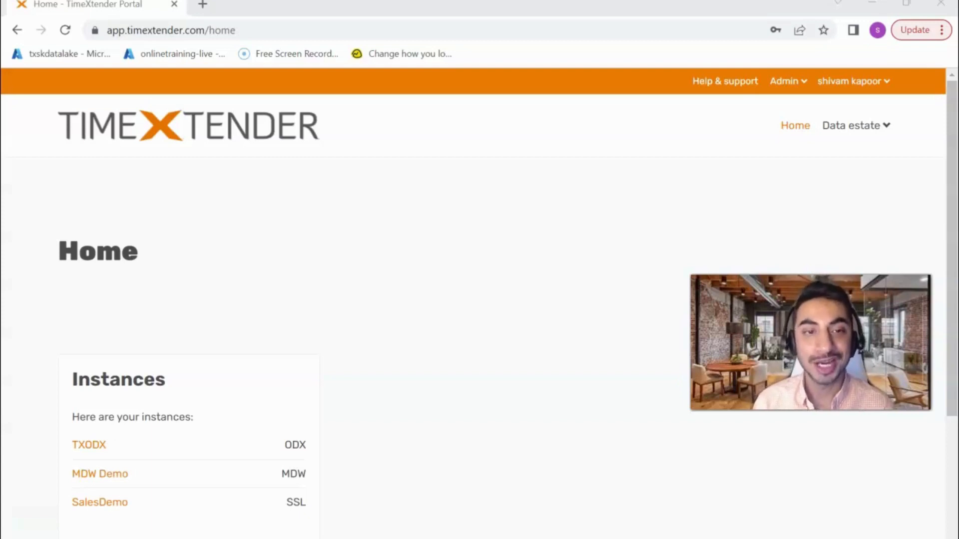
Step: Start a new data source in the portal's data estate using the REST (22.0.8257.0) 64bit provider
left_click(848, 127)
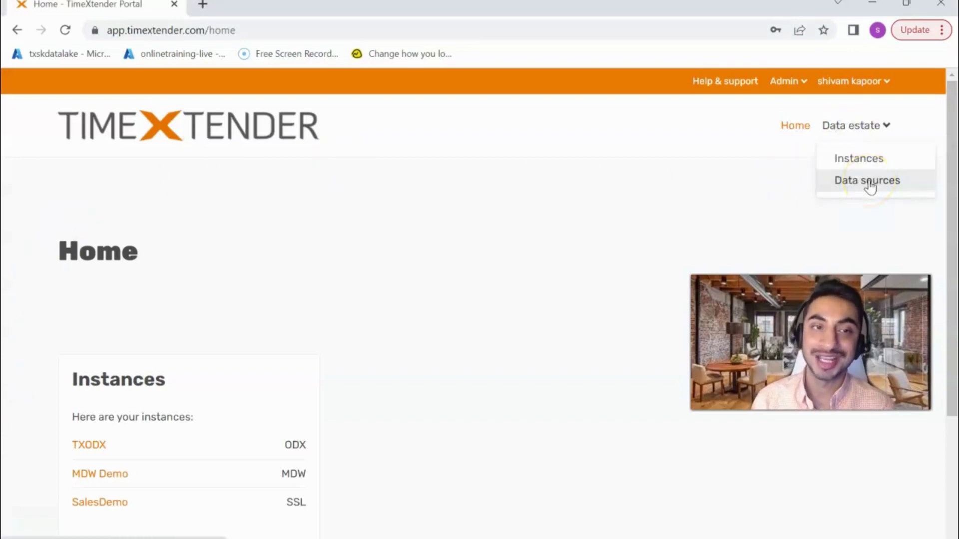
left_click(870, 184)
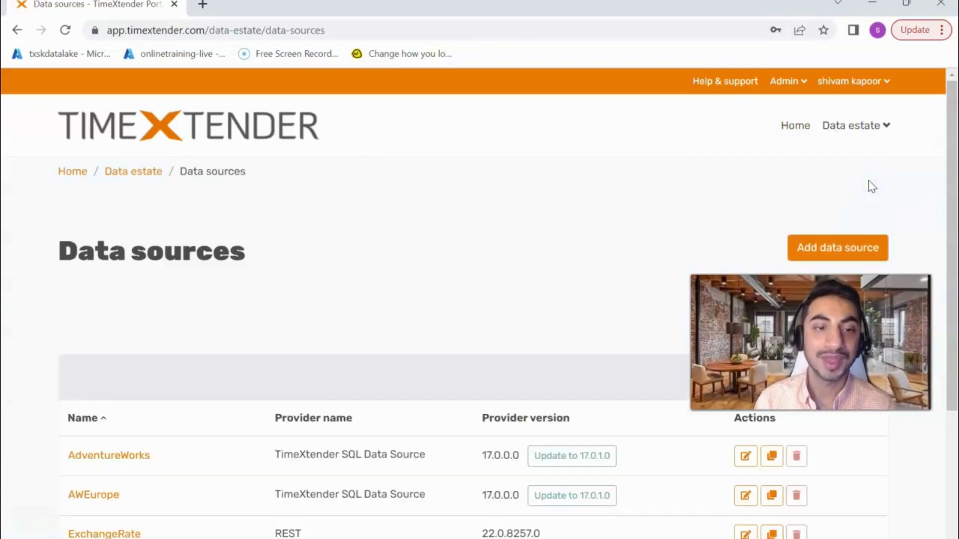
left_click(839, 250)
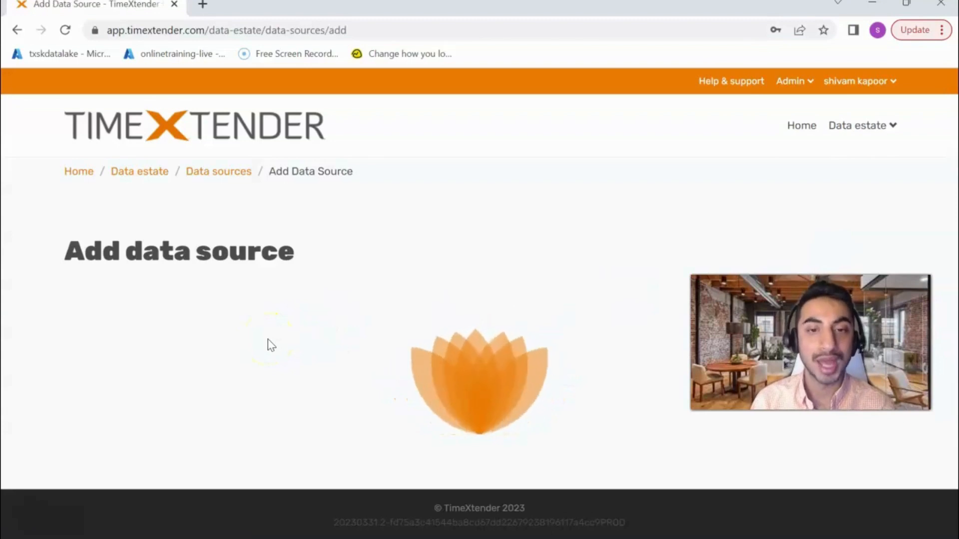
left_click(265, 385)
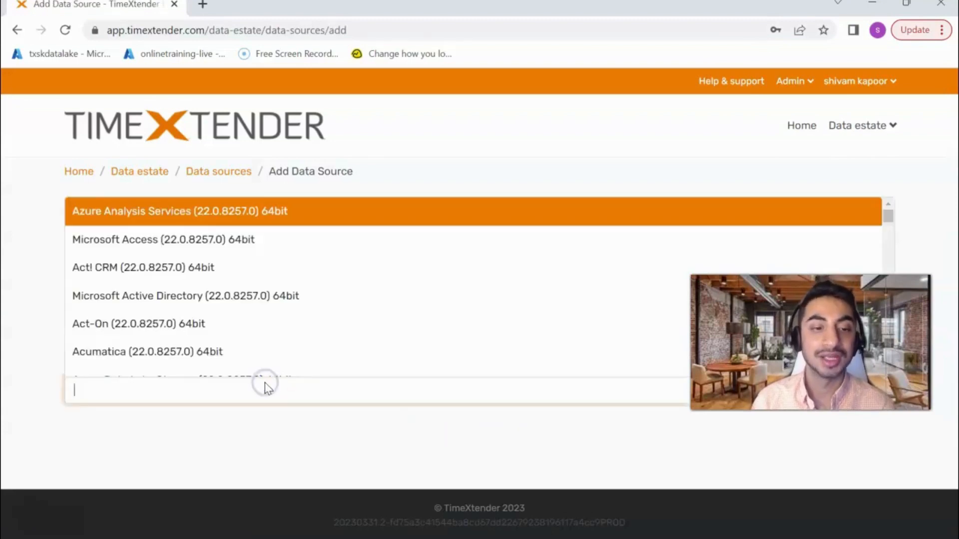
type("rest")
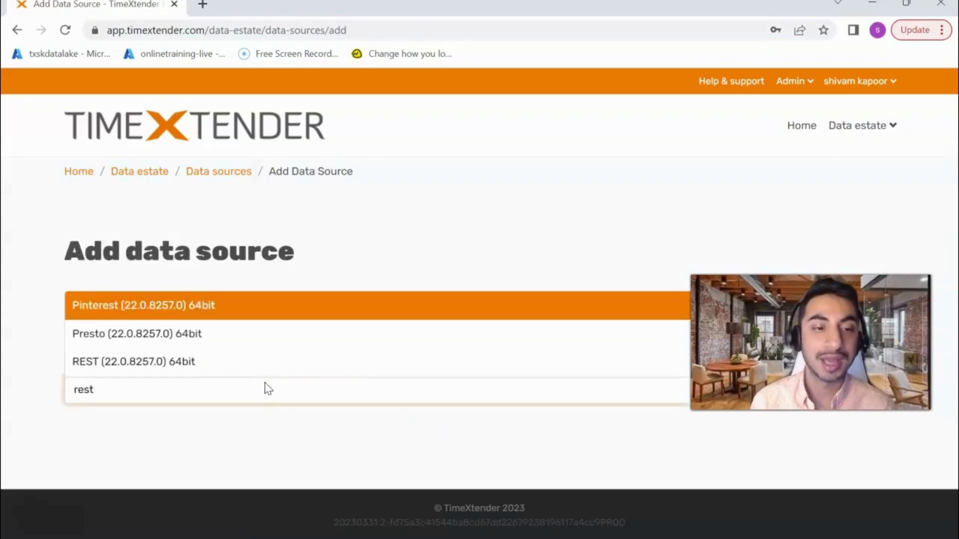
left_click(272, 363)
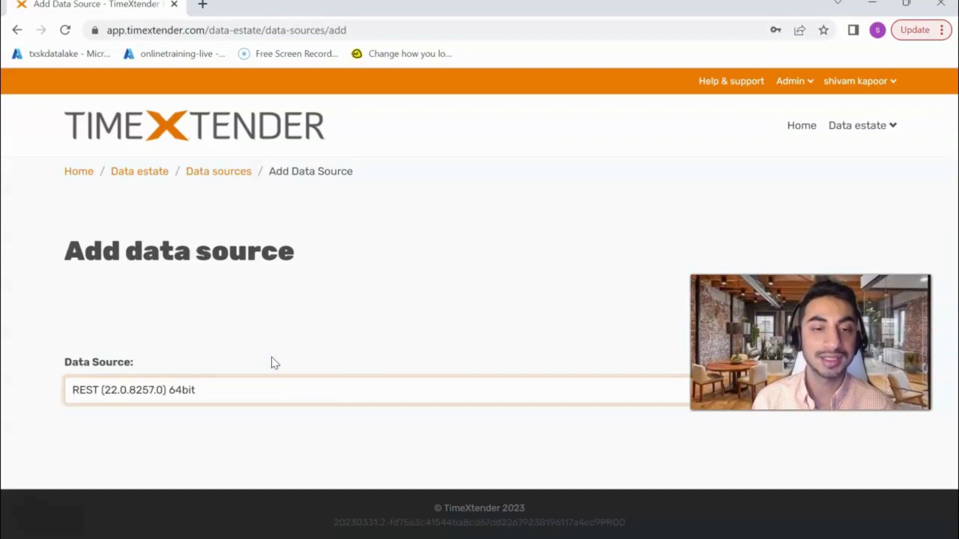
left_click(281, 448)
Step: Name the data source SAP XU Xtract and enter SAP data as its description
scroll(282, 451, "down", 1)
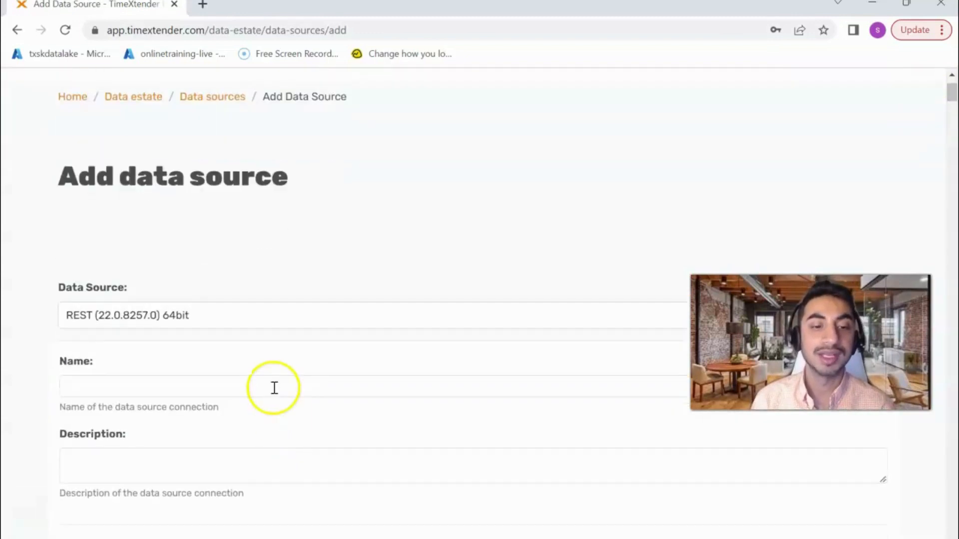
left_click(274, 388)
type("SAP ")
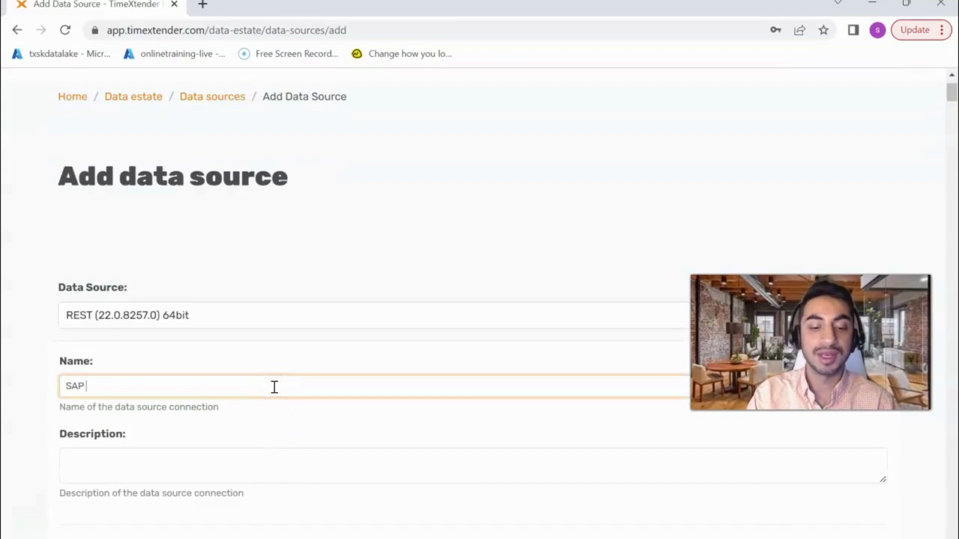
type("XU ")
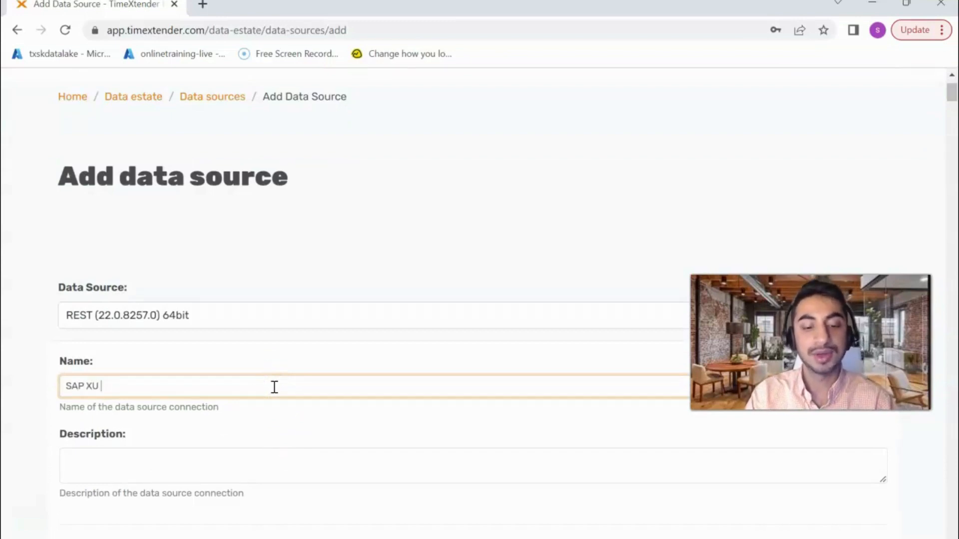
type("Xtracy")
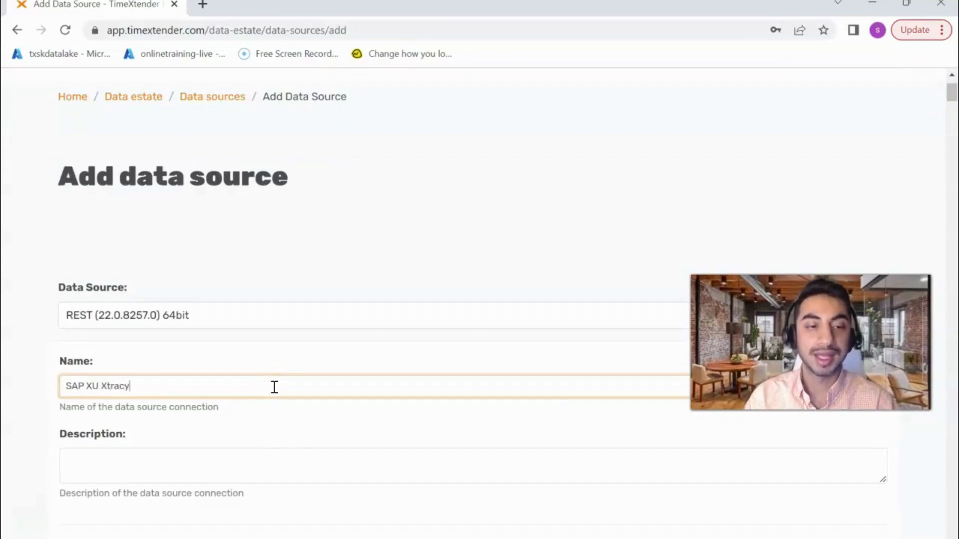
key("BackSpace")
type("t")
key("Tab")
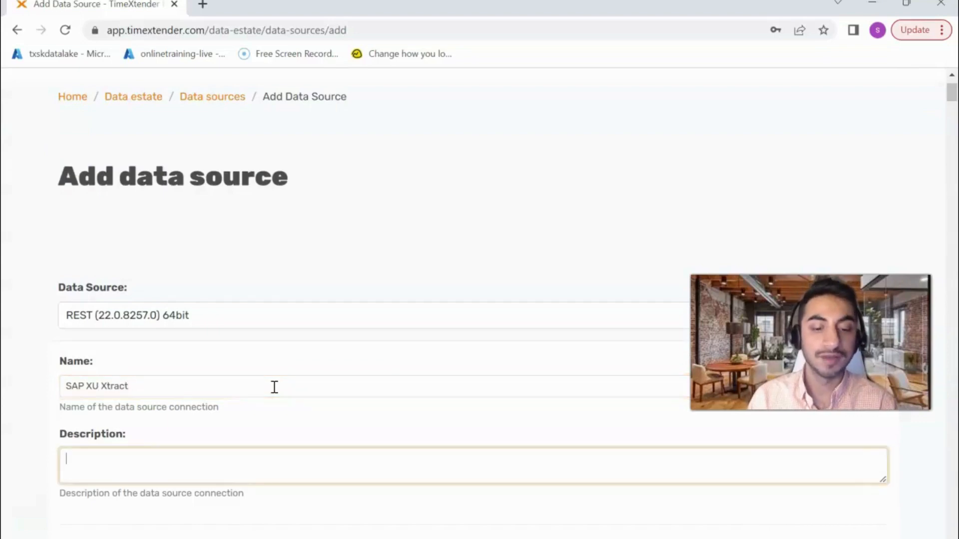
type("SAP data")
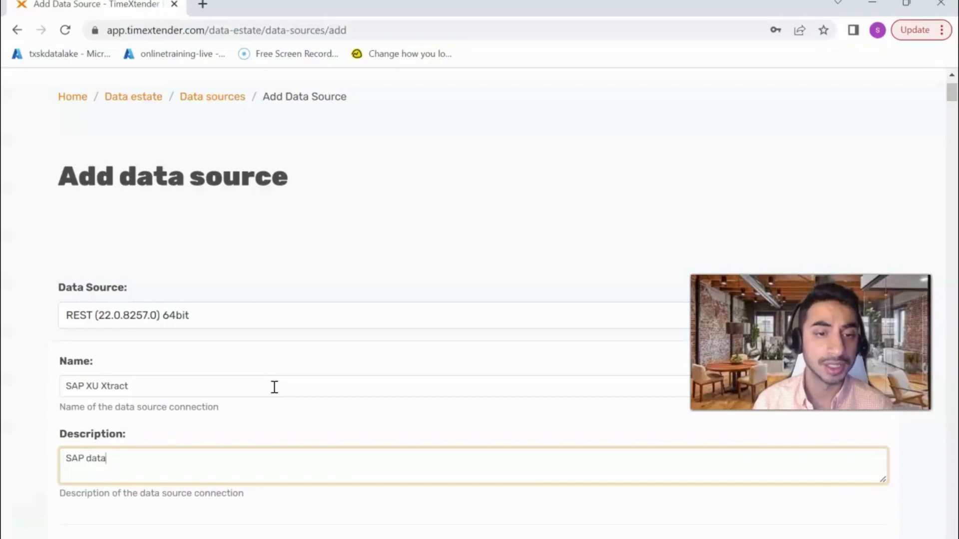
Step: Set the schema Location of the data source to C:\Sources\SAP XU
scroll(269, 332, "down", 20)
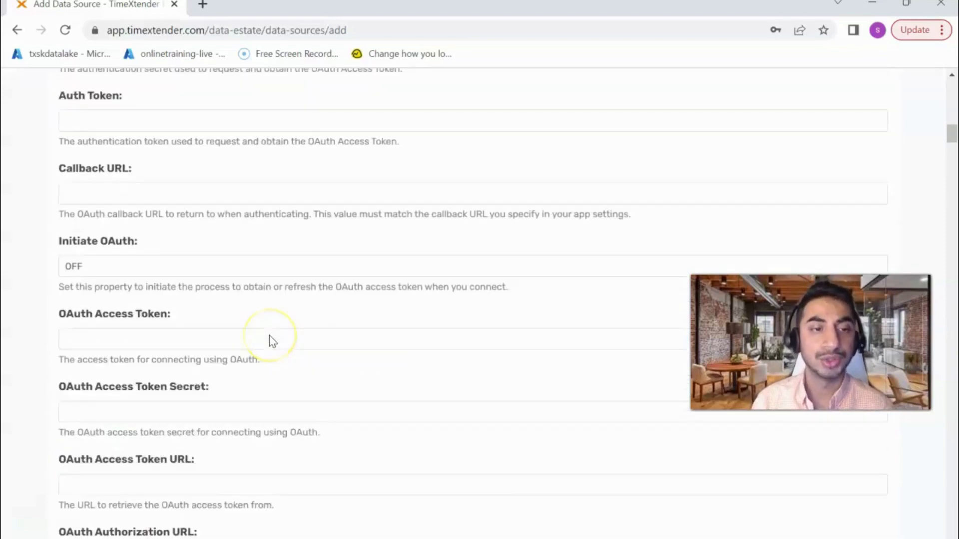
scroll(272, 341, "down", 20)
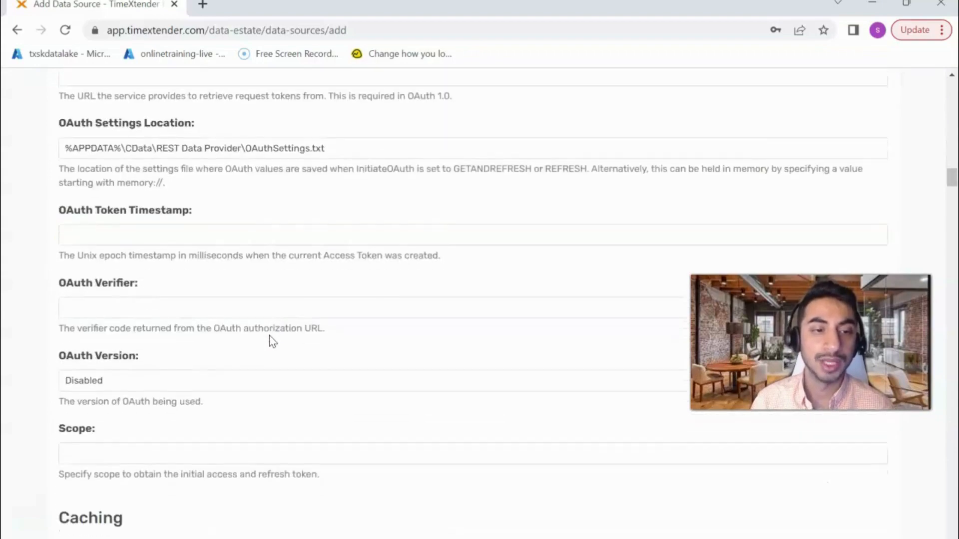
scroll(273, 341, "down", 20)
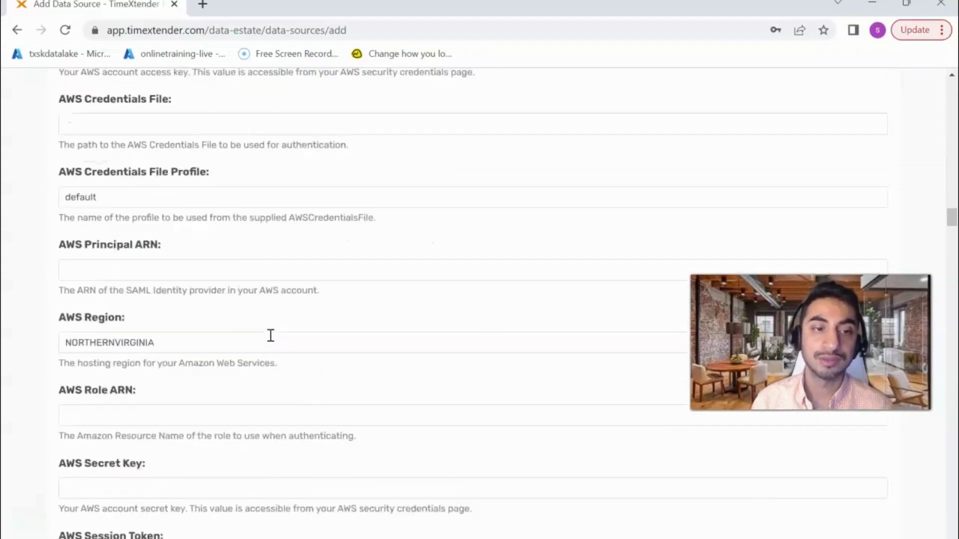
scroll(271, 335, "down", 18)
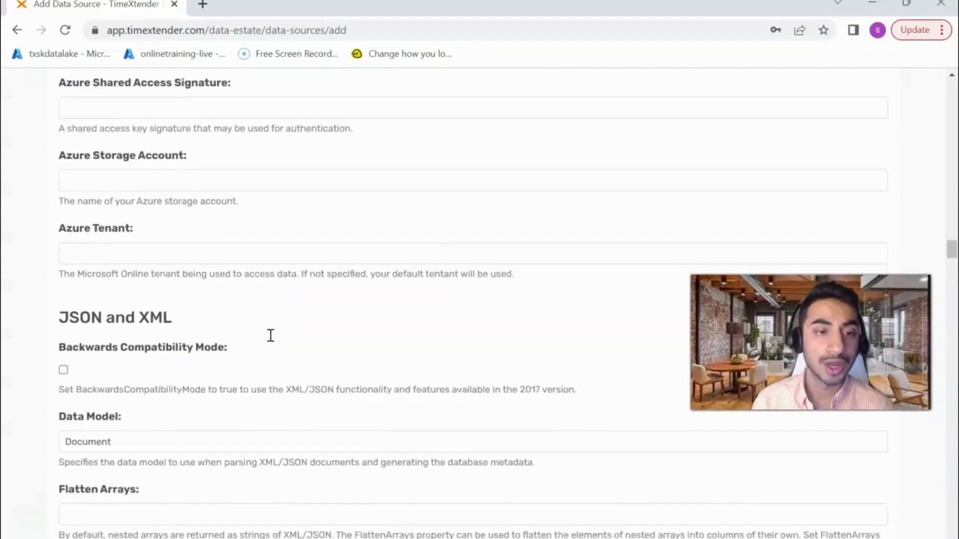
scroll(270, 335, "down", 4)
scroll(270, 335, "down", 10)
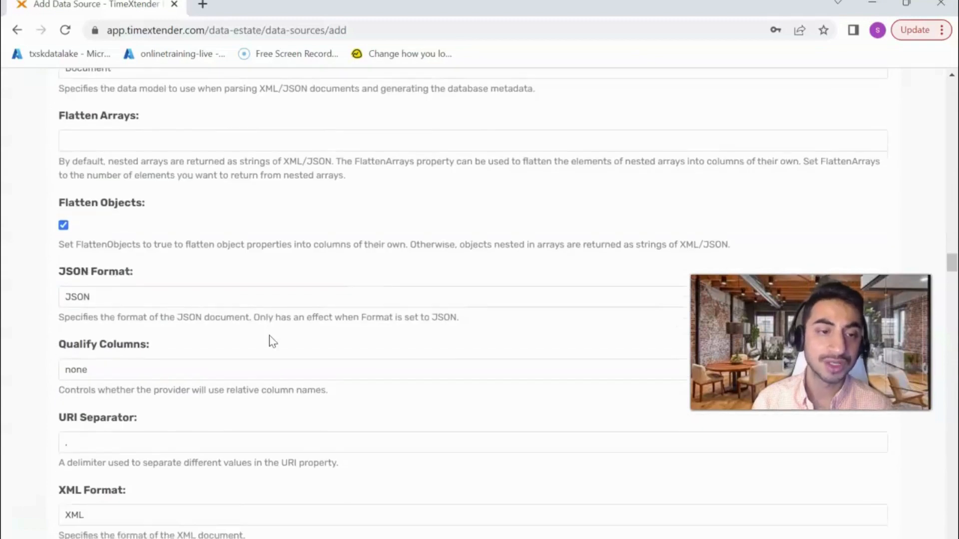
scroll(273, 342, "down", 1)
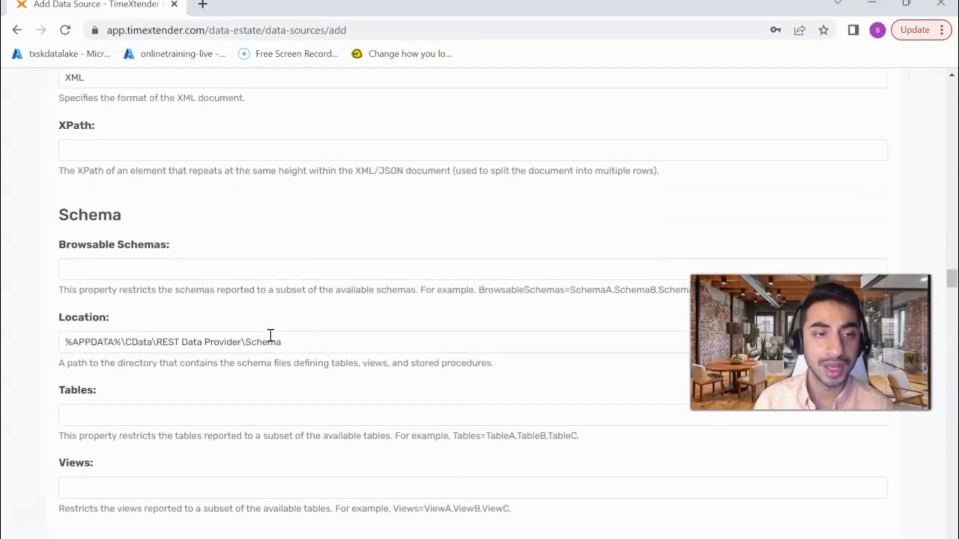
triple_click(270, 335)
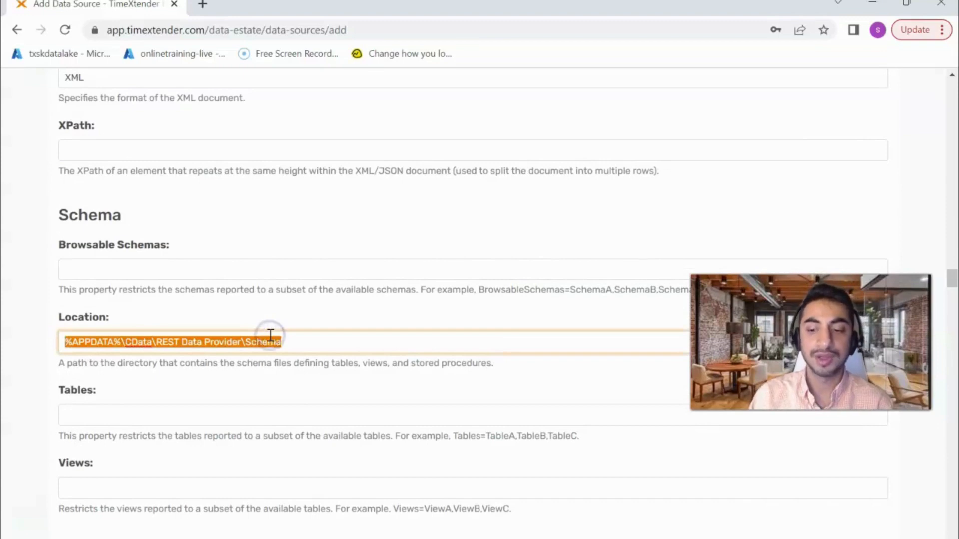
key("BackSpace")
type("C:\\Sources\\SAP XU")
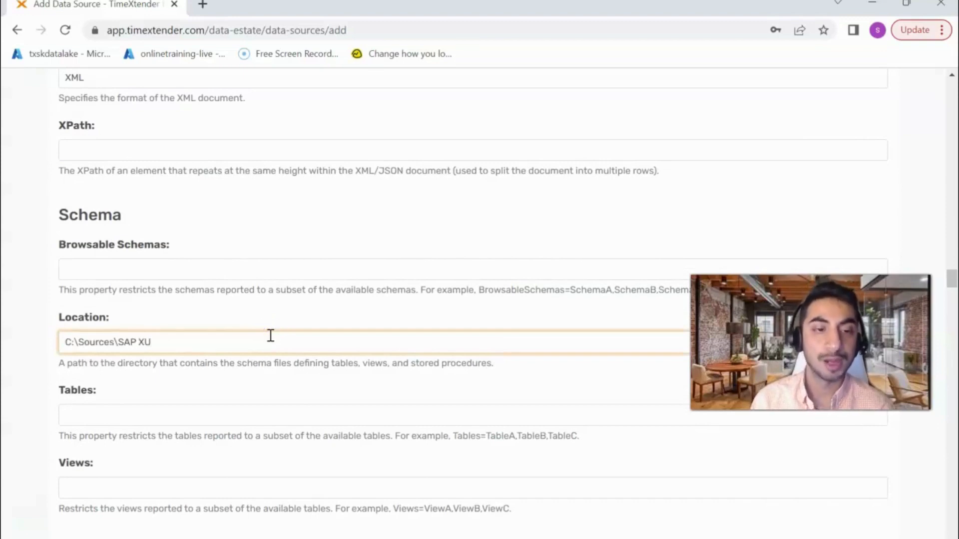
Step: Submit the completed form to add the REST data source, leaving the remaining settings at their defaults
scroll(275, 358, "down", 15)
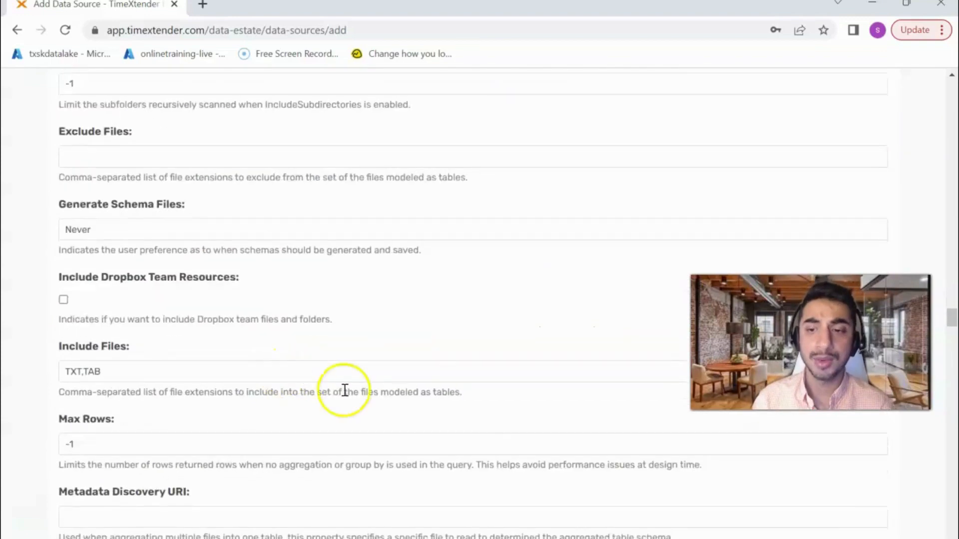
scroll(345, 390, "down", 20)
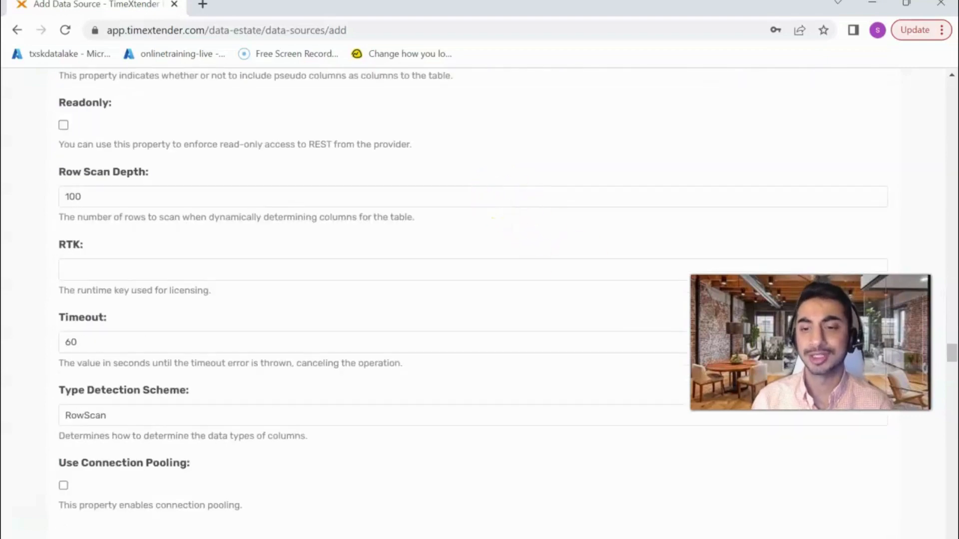
scroll(685, 445, "down", 20)
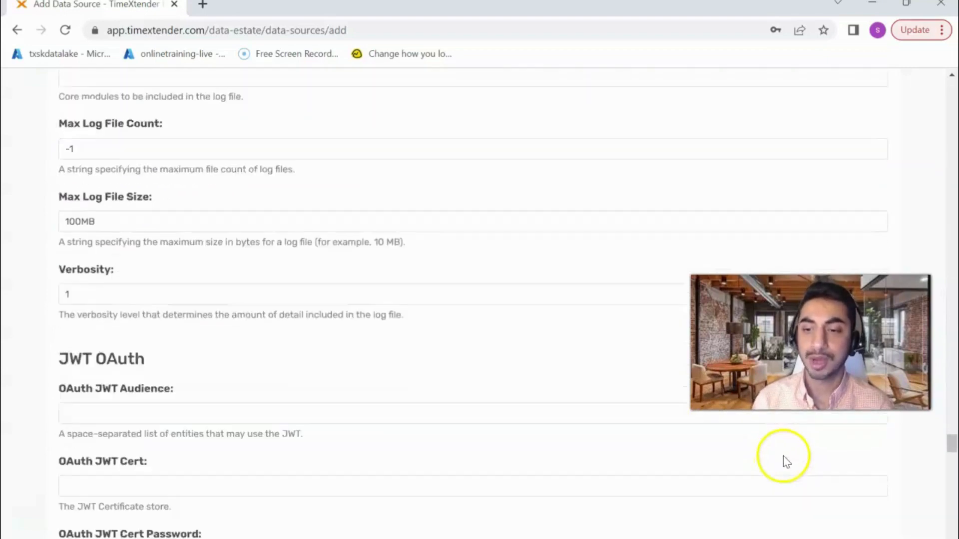
scroll(787, 462, "down", 20)
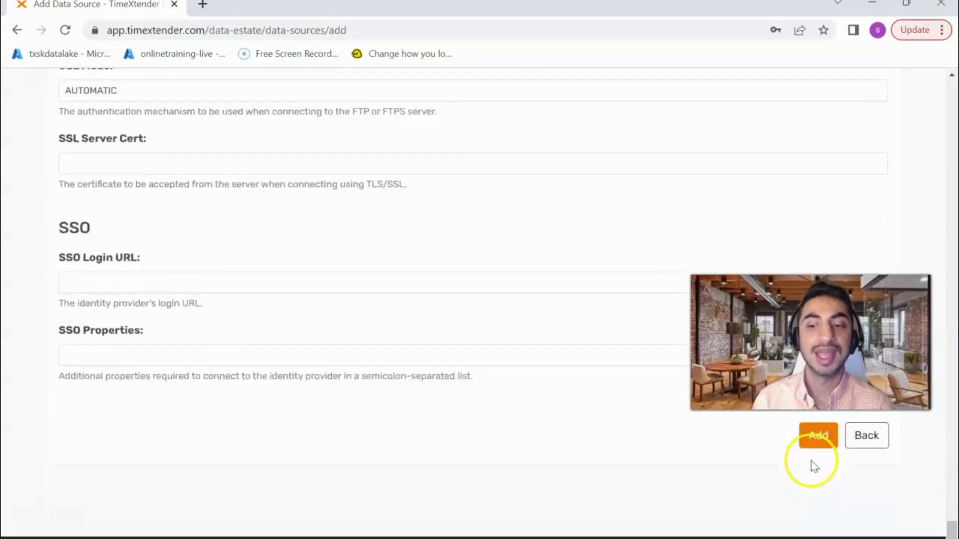
left_click(829, 534)
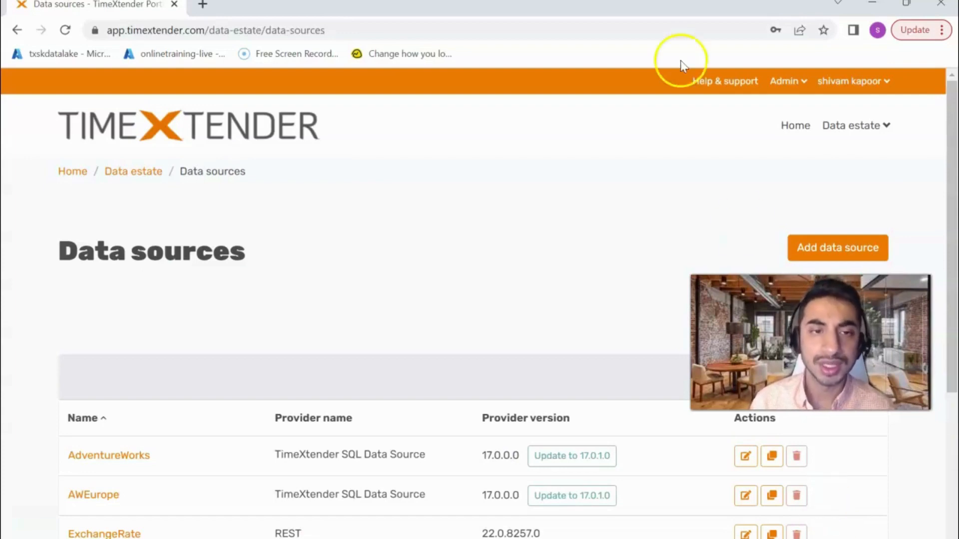
Step: Open the TXODX instance from the data estate's list of instances
left_click(857, 127)
left_click(871, 160)
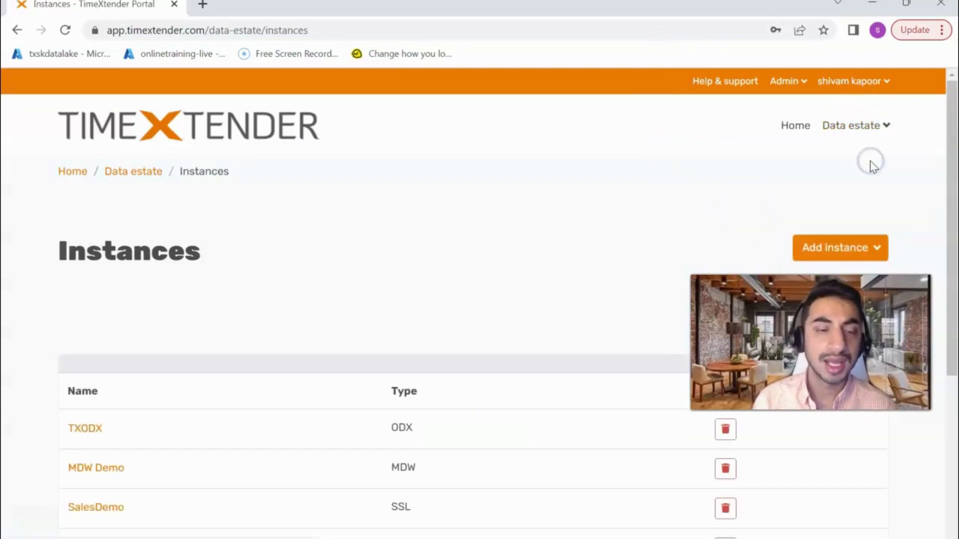
scroll(210, 269, "down", 3)
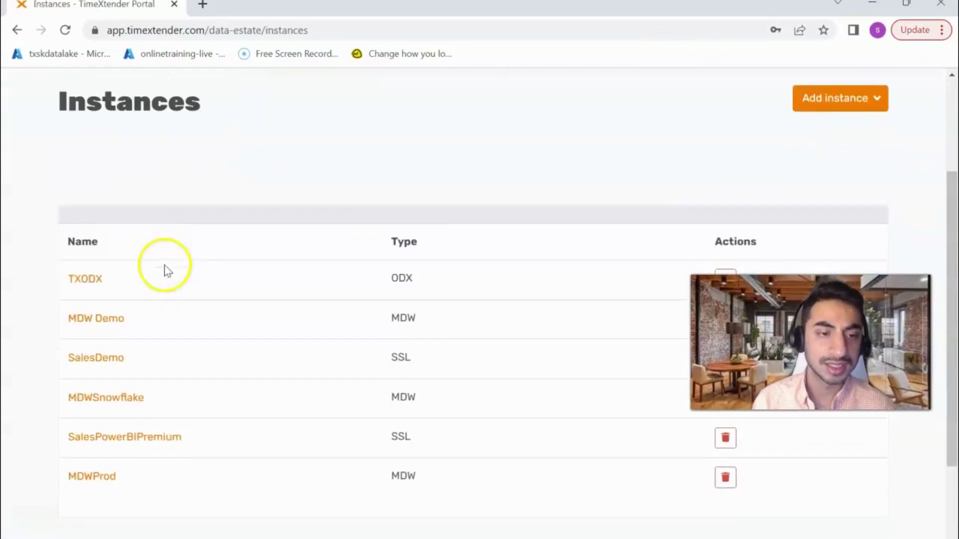
left_click(99, 280)
Step: Map the SAP XU Xtract data source to the TXODX instance without a log comment
scroll(500, 225, "down", 3)
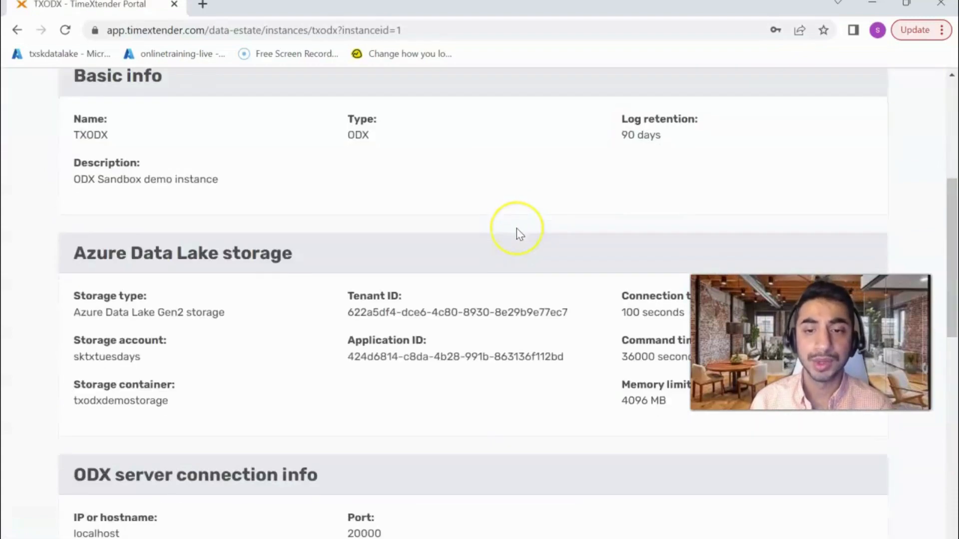
scroll(517, 229, "down", 3)
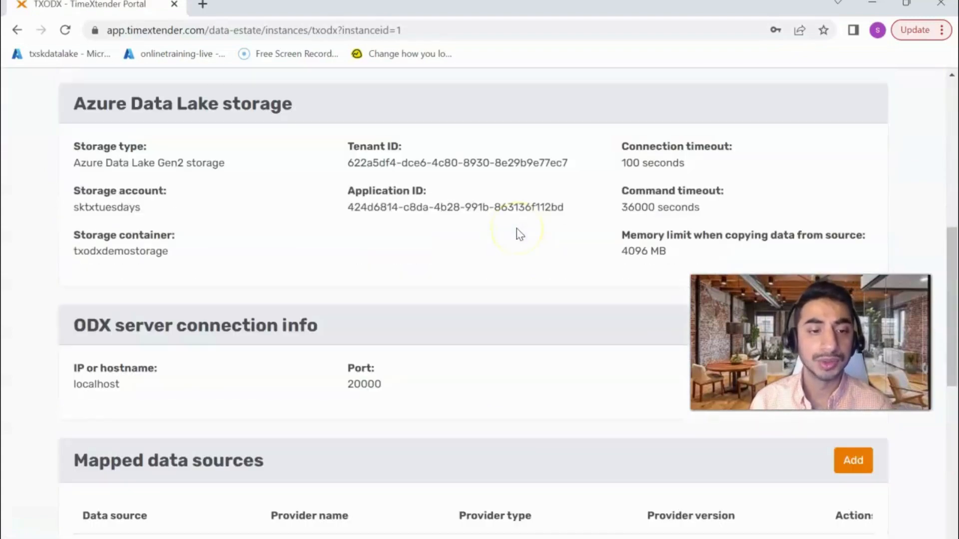
left_click(854, 462)
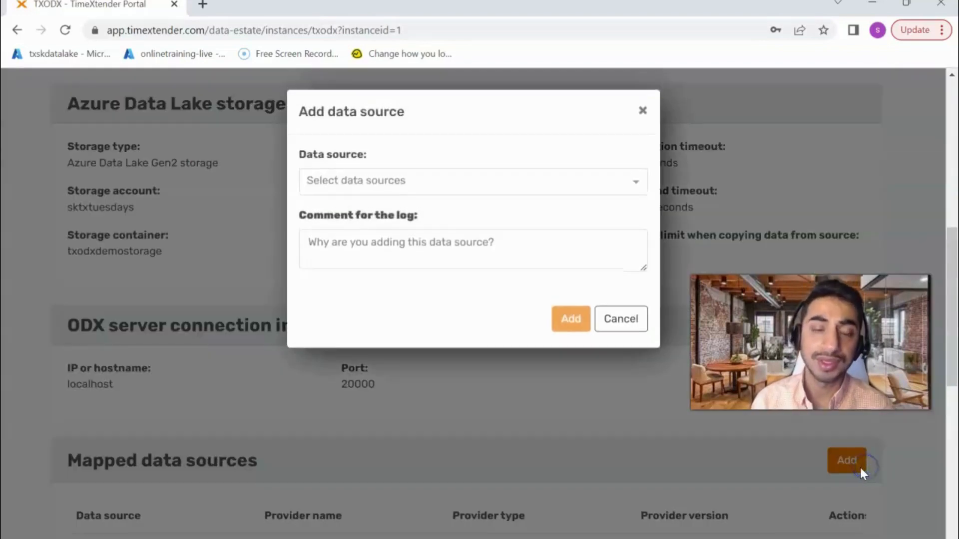
left_click(375, 181)
left_click(379, 210)
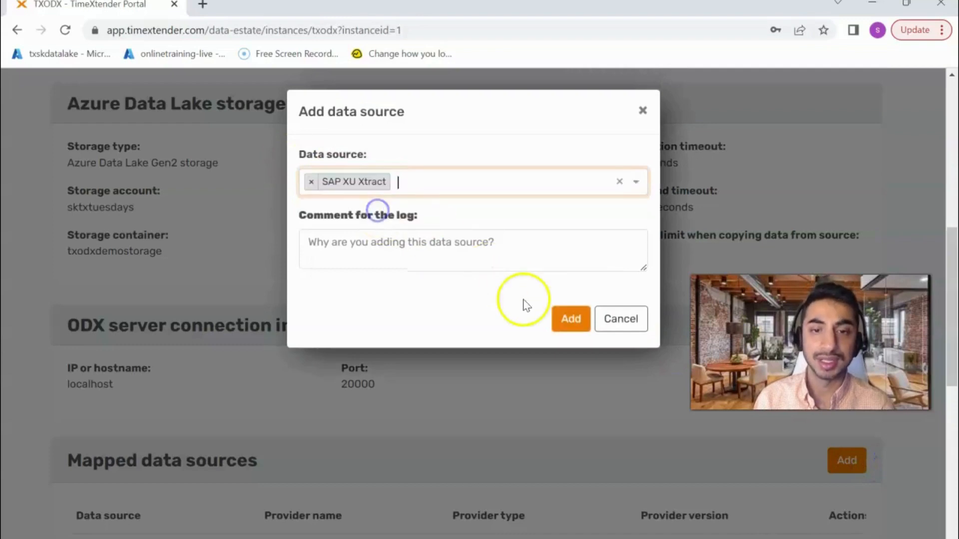
left_click(558, 326)
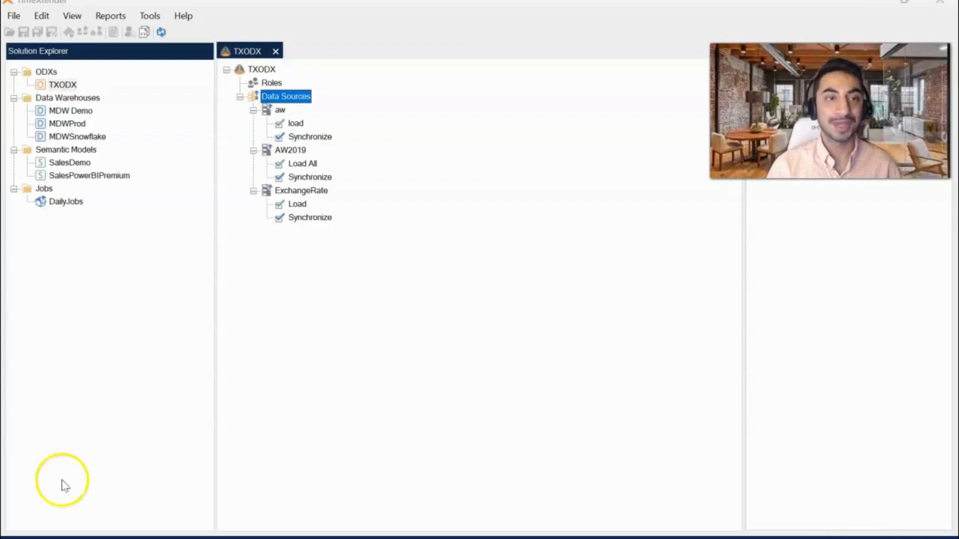
Step: Refresh the solution and start a new TXODX data source with SAP Data as both its name and short name
left_click(165, 34)
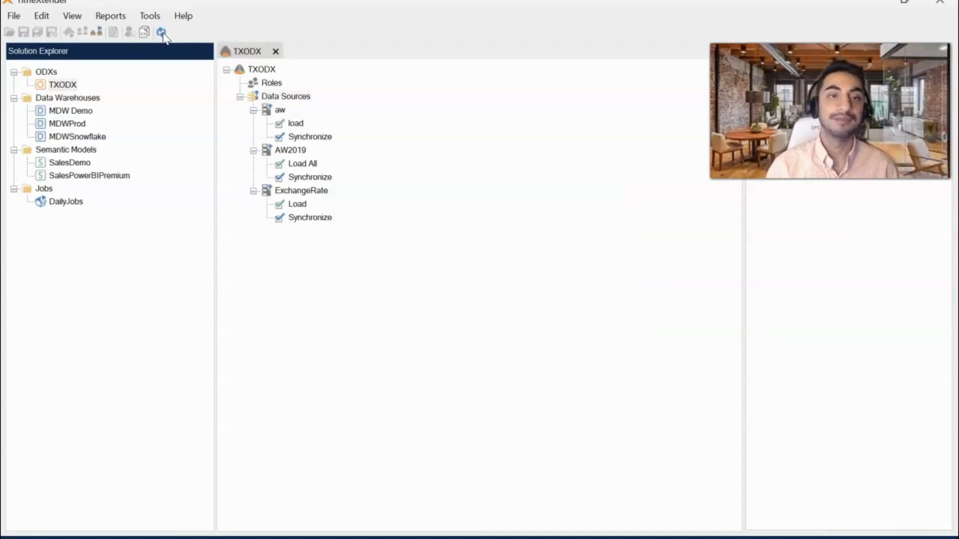
left_click(292, 97)
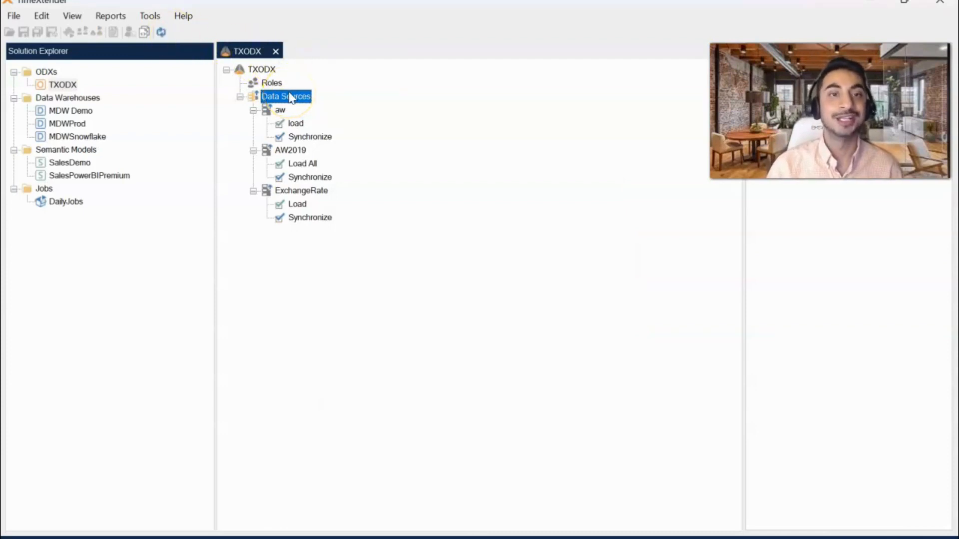
right_click(298, 94)
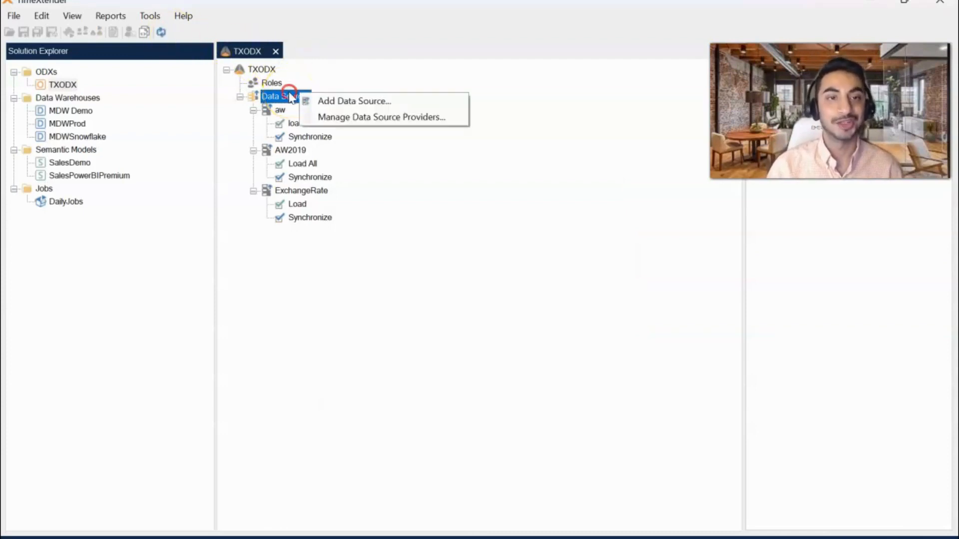
left_click(321, 102)
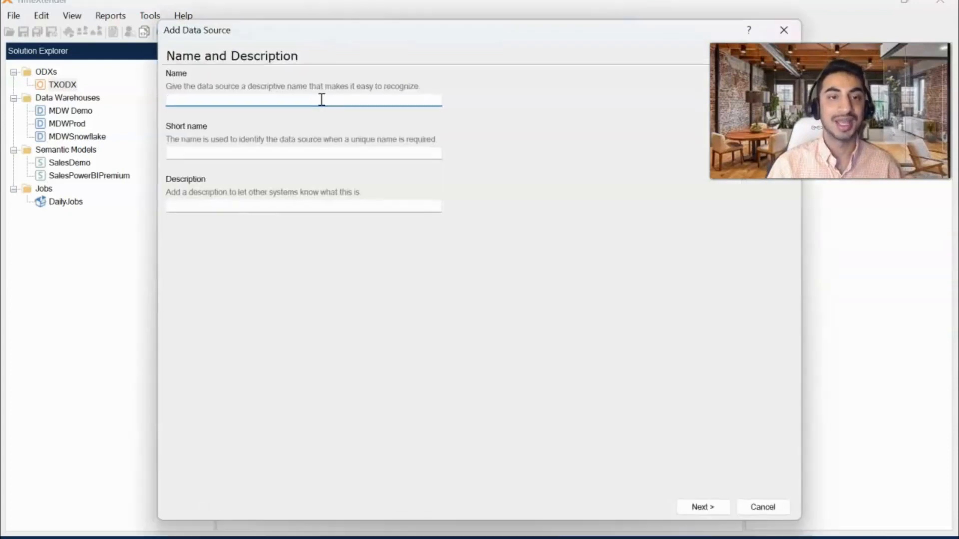
left_click(322, 99)
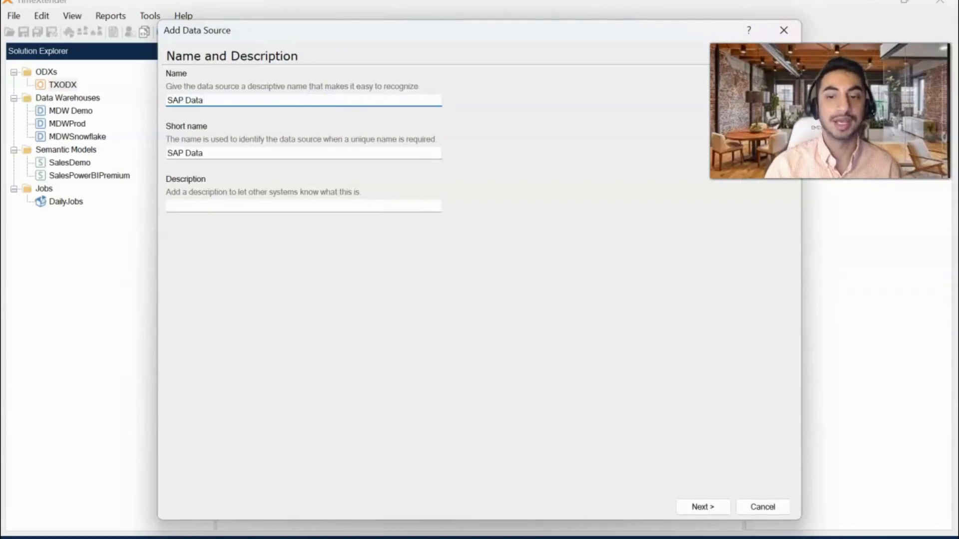
left_click(712, 507)
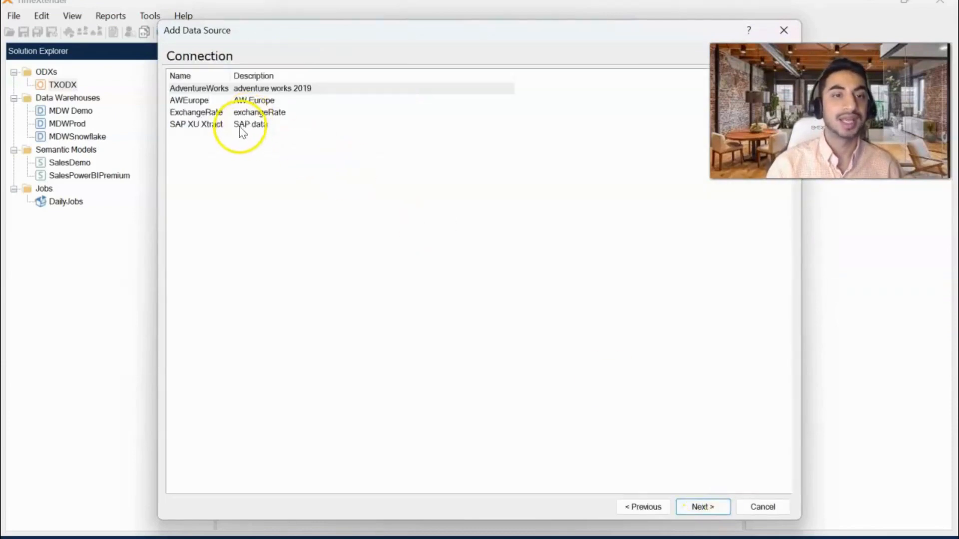
Step: Use the SAP XU Xtract connection for the data source and choose to select its tables manually
left_click(241, 129)
left_click(718, 504)
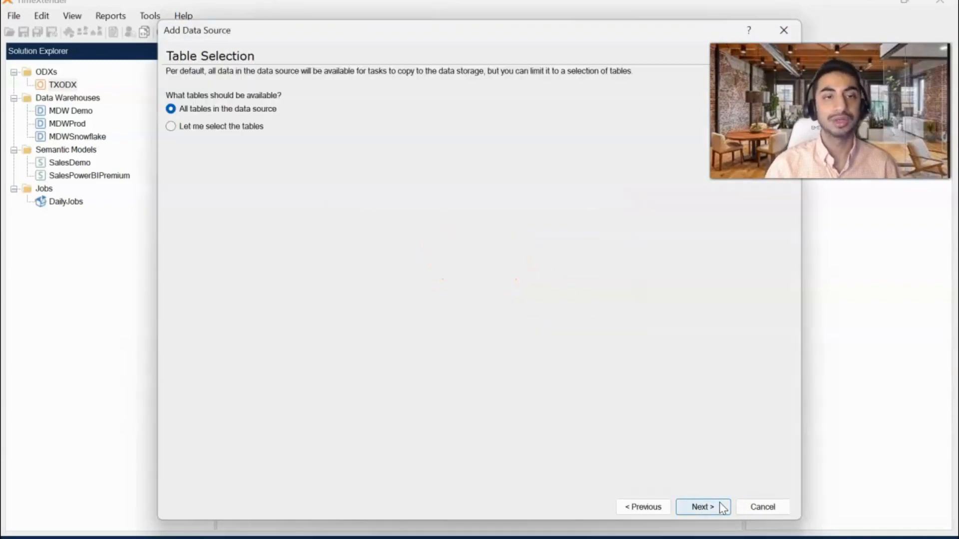
left_click(171, 126)
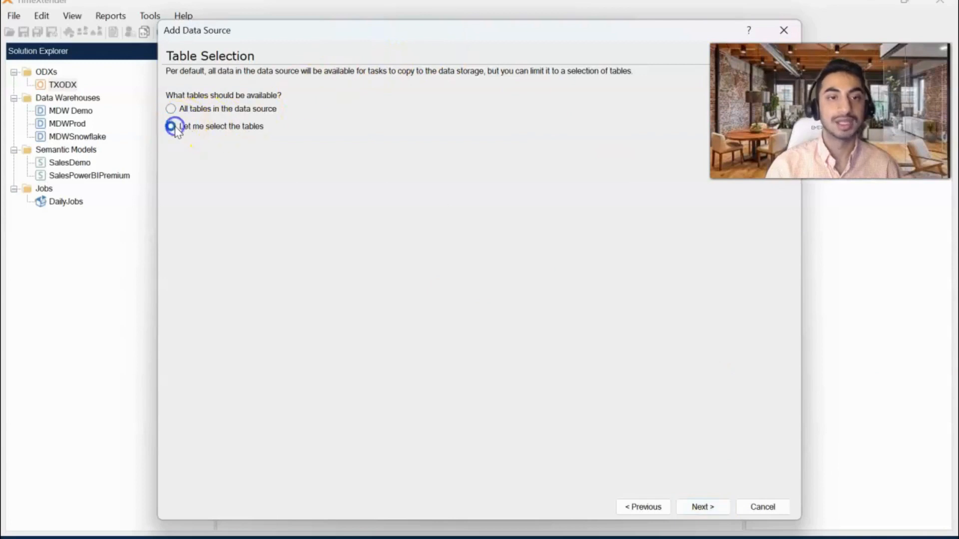
left_click(707, 508)
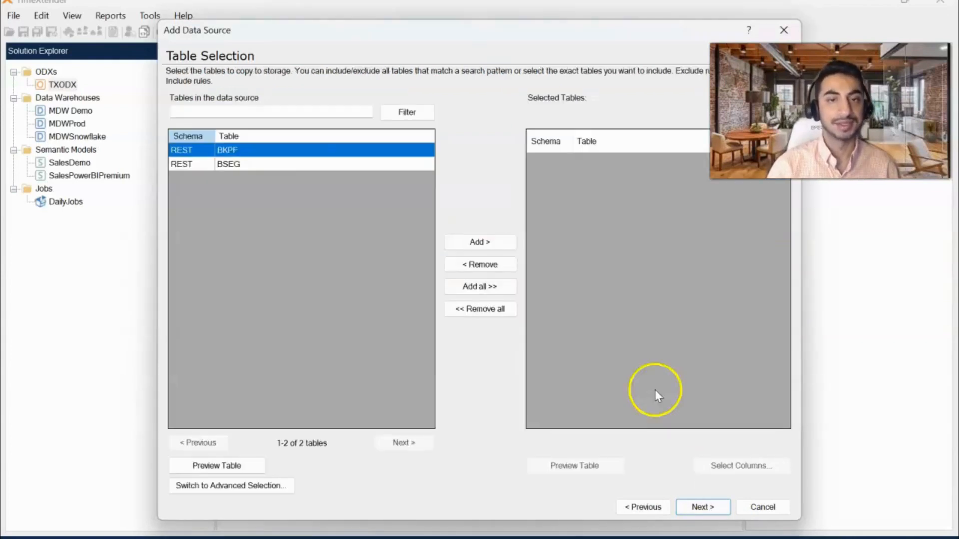
Step: Preview the BKPF table's data by running its default query, then return to the table selection
left_click(312, 153)
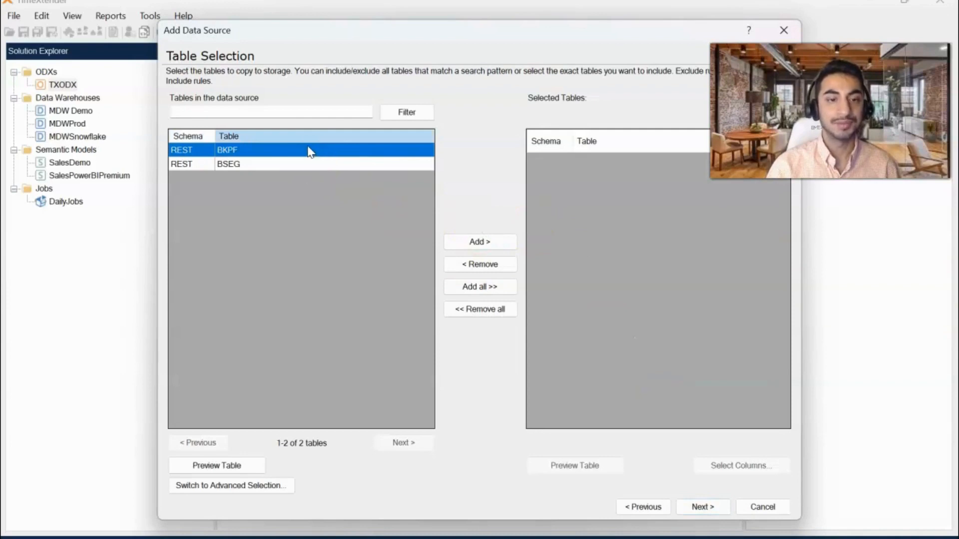
left_click(229, 468)
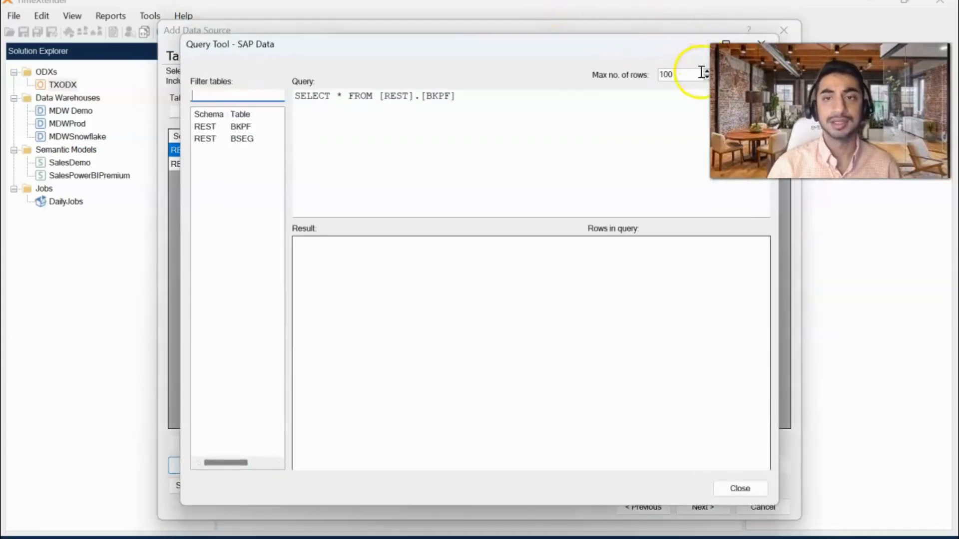
left_click(680, 75)
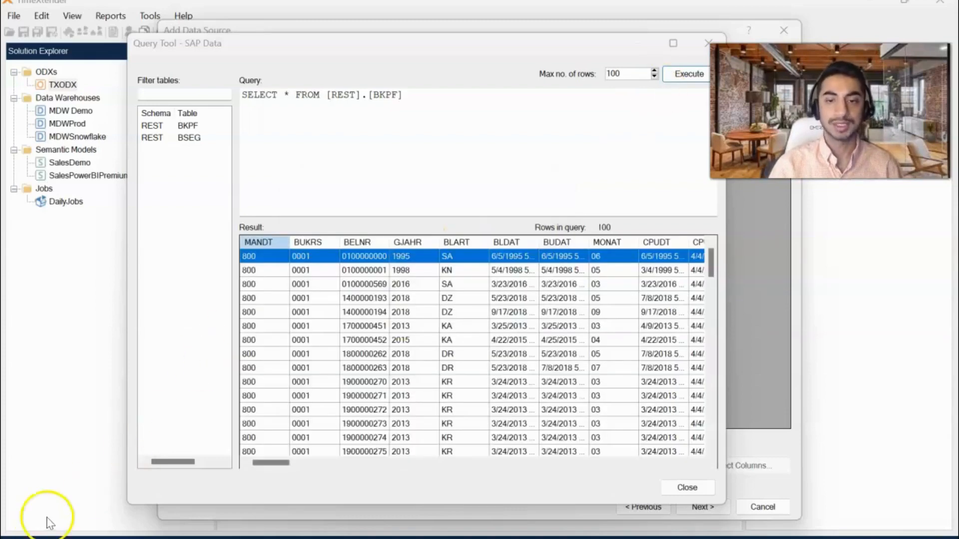
left_click(693, 493)
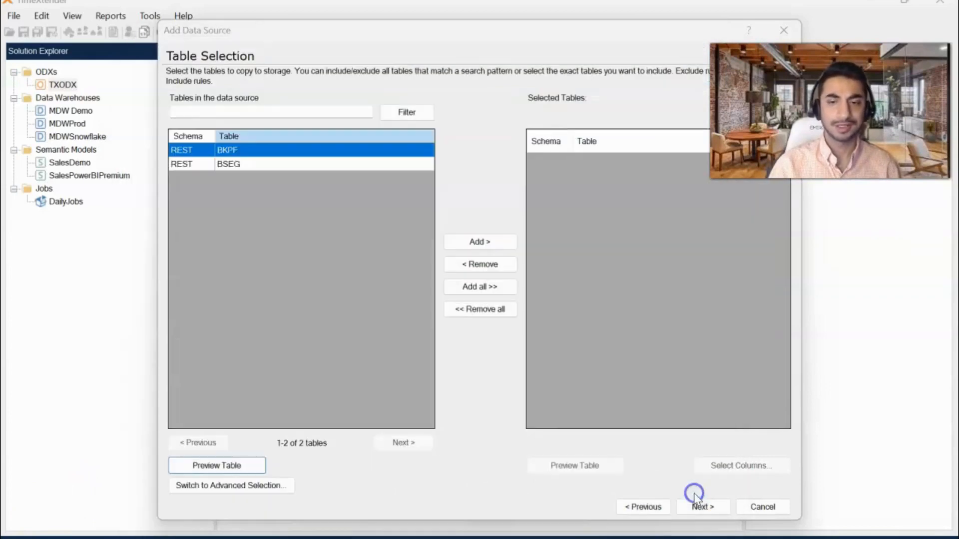
Step: Include the REST tables BKPF and BSEG in the data source and accept the table selection
left_click(507, 240)
left_click(341, 166)
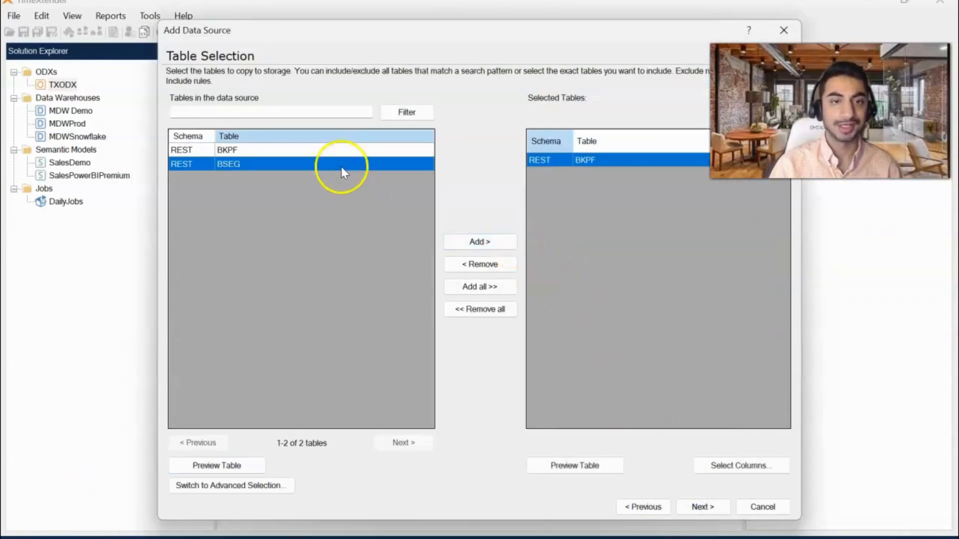
left_click(506, 249)
left_click(712, 511)
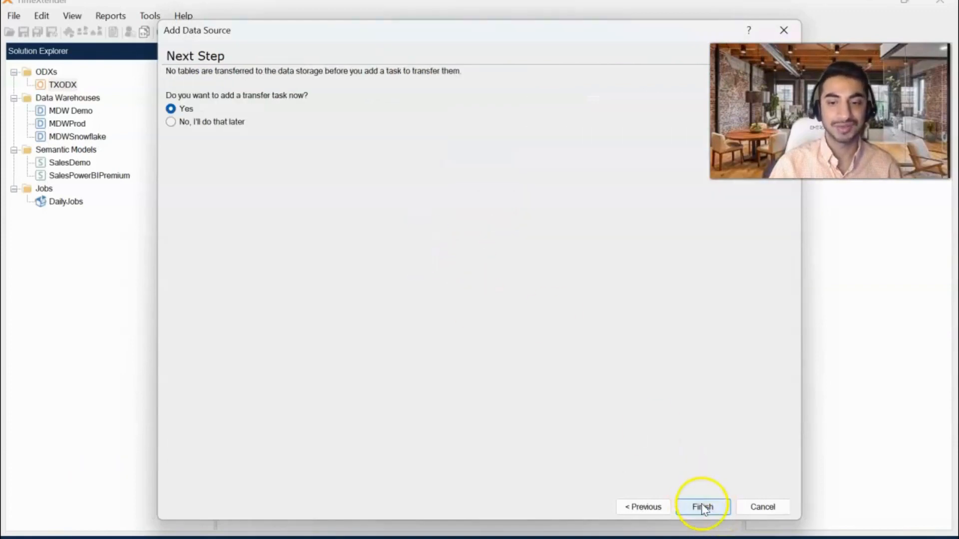
Step: Finish the data source with a transfer task named Full Load covering all tables, and execute that task
left_click(704, 508)
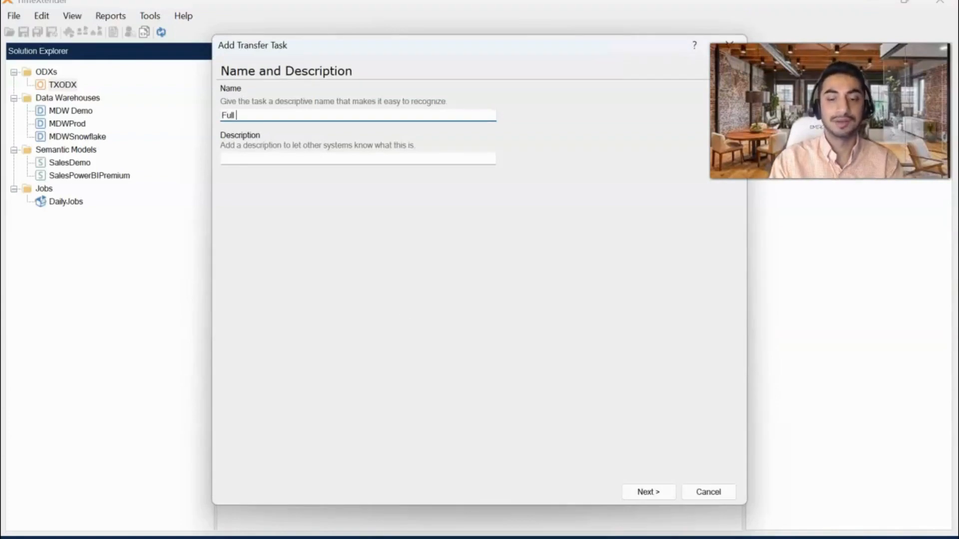
left_click(648, 492)
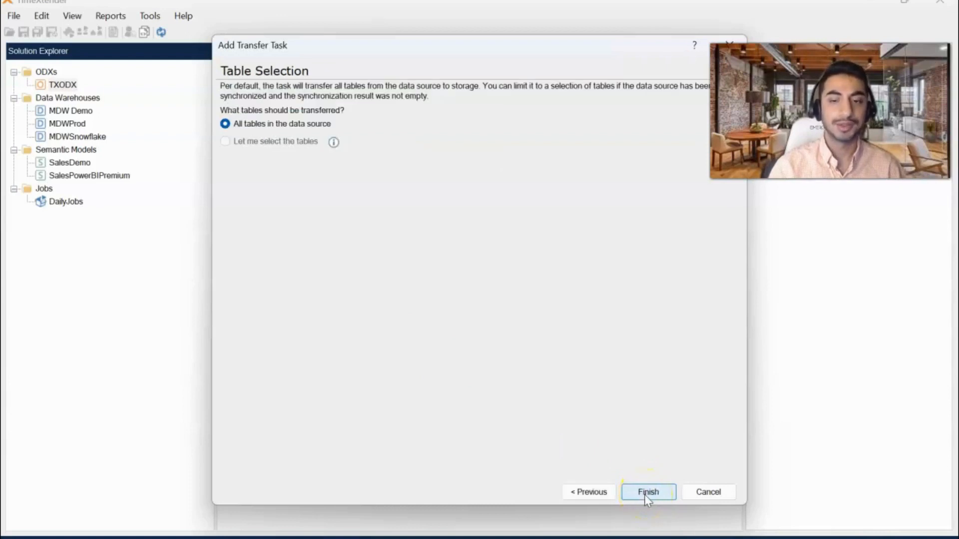
left_click(648, 493)
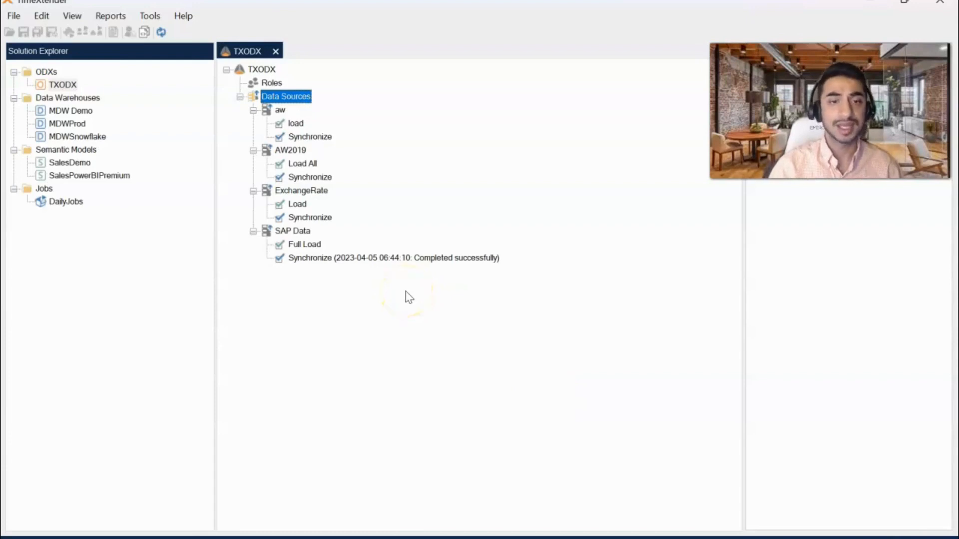
right_click(314, 244)
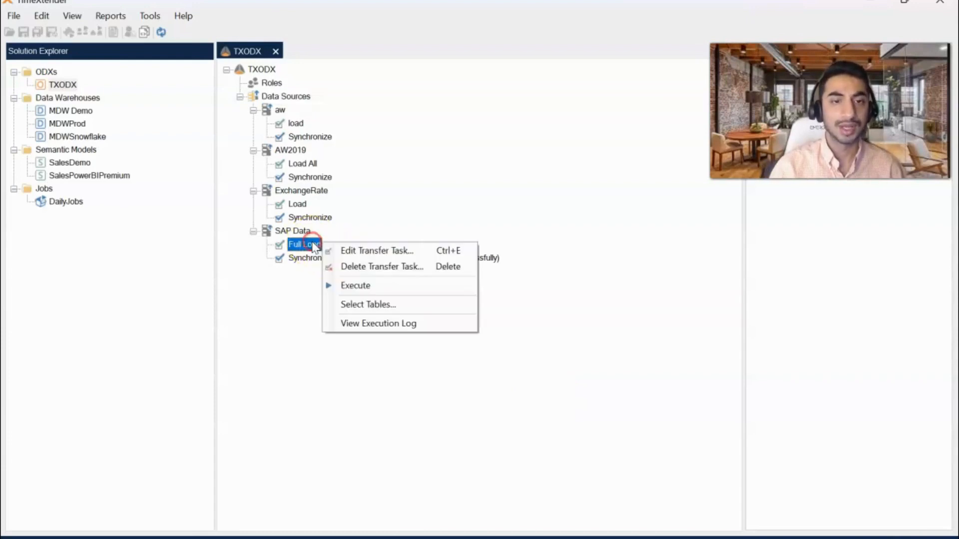
left_click(352, 286)
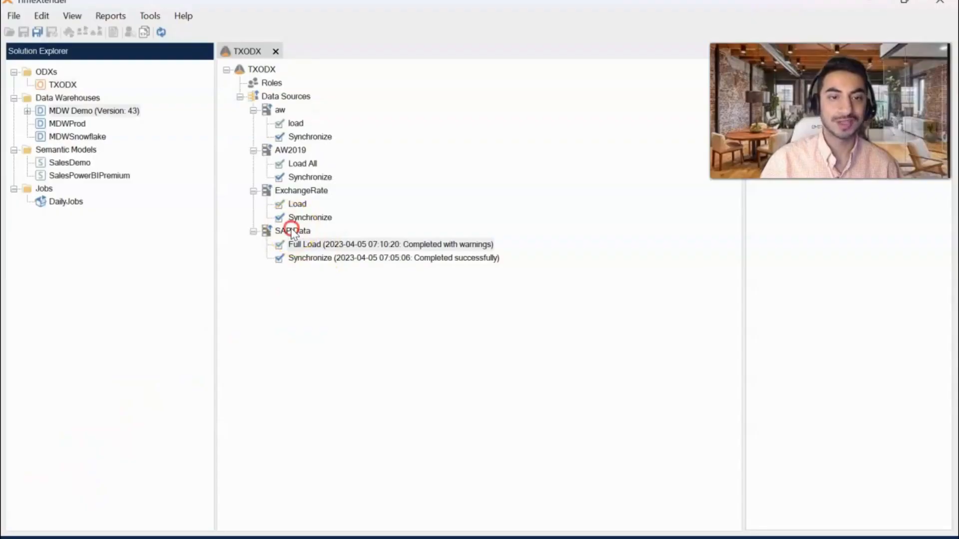
Step: Set BELNR and BUKRS as the primary key of the BKPF table in the SAP Data source
right_click(291, 231)
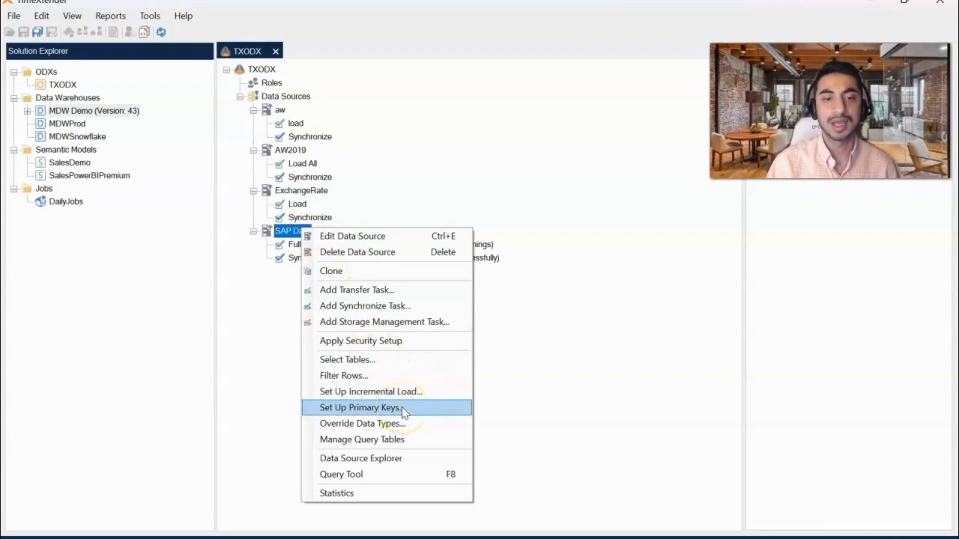
left_click(380, 407)
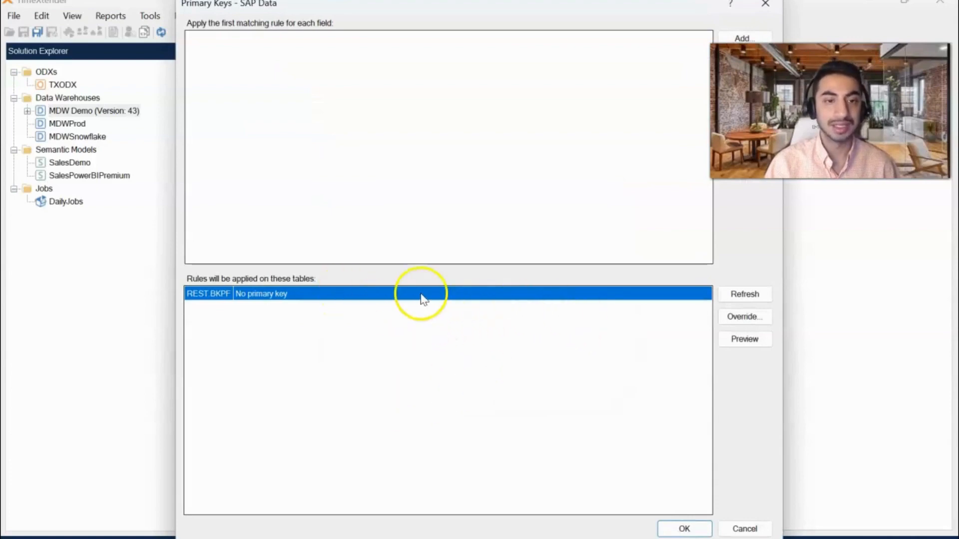
left_click(741, 322)
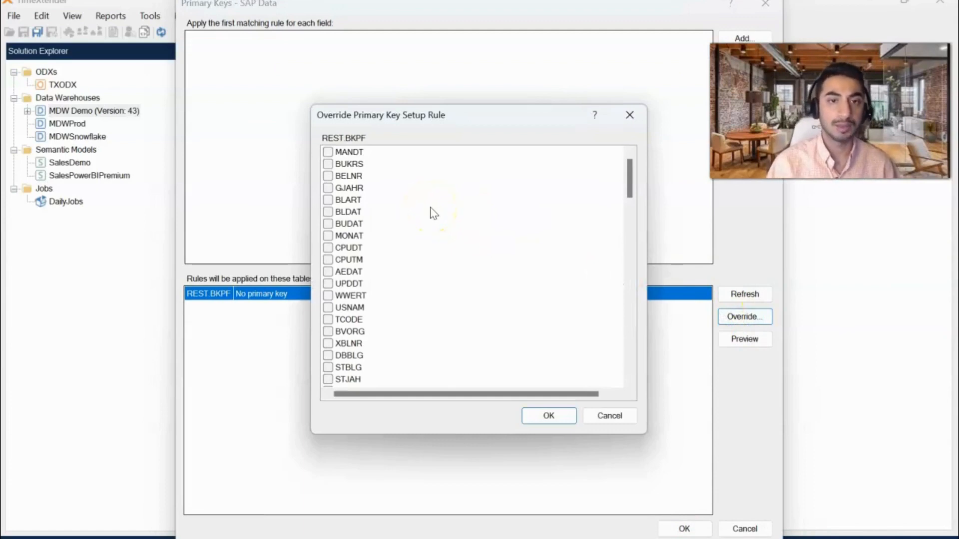
left_click(327, 176)
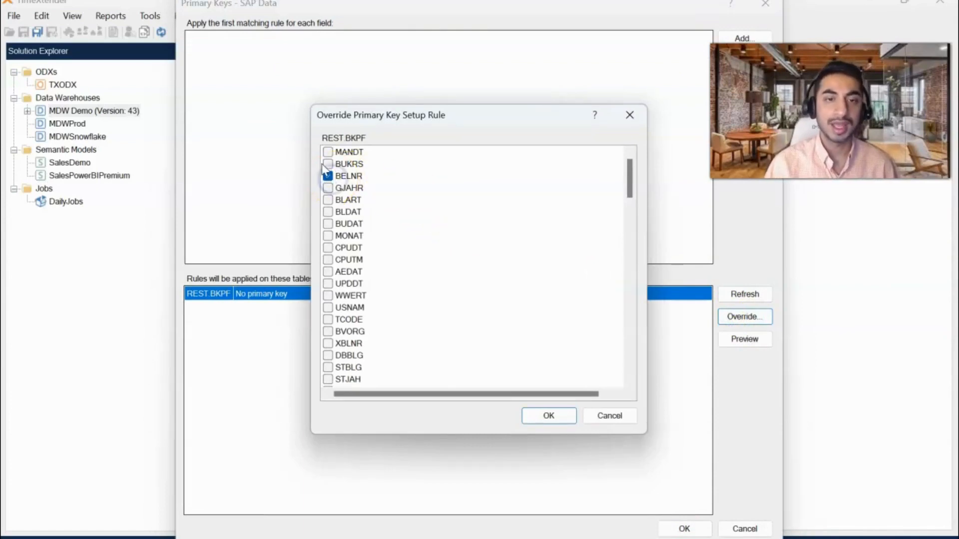
left_click(327, 165)
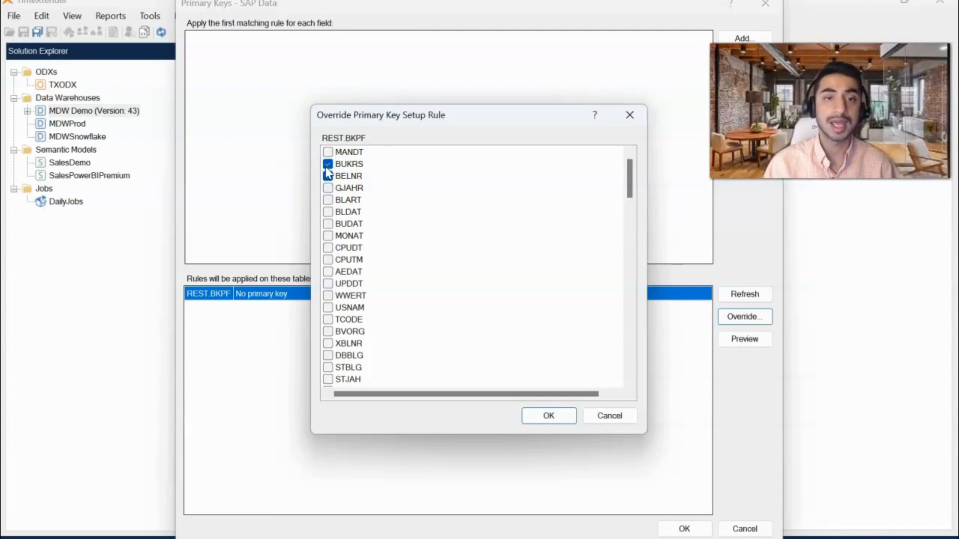
left_click(548, 415)
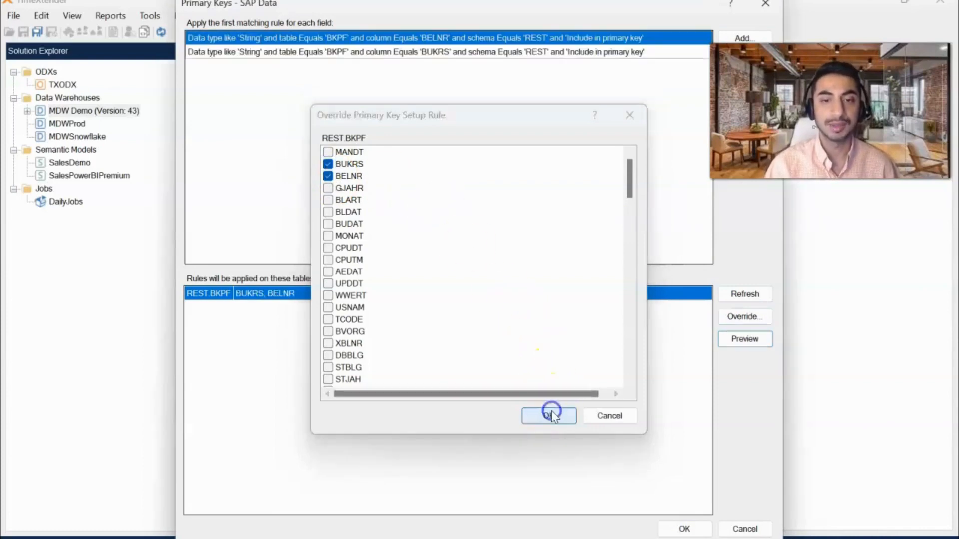
left_click(684, 529)
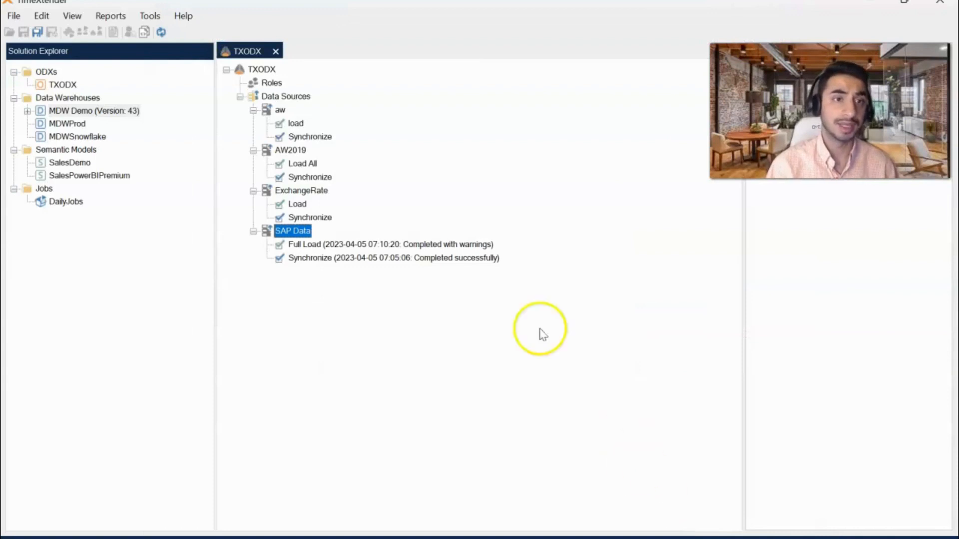
Step: Open the MDW data area of the MDW Demo warehouse and the table selection for TXODX
left_click(26, 111)
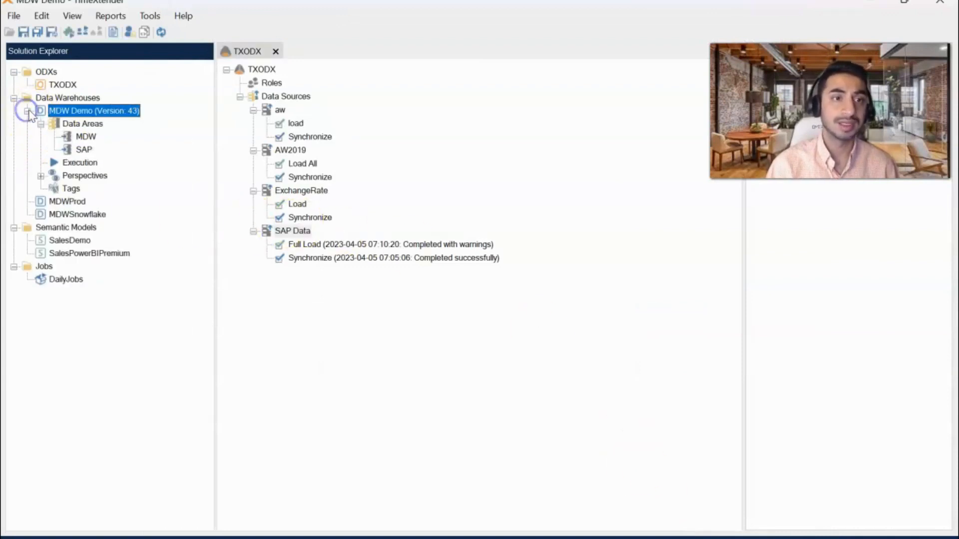
double_click(81, 138)
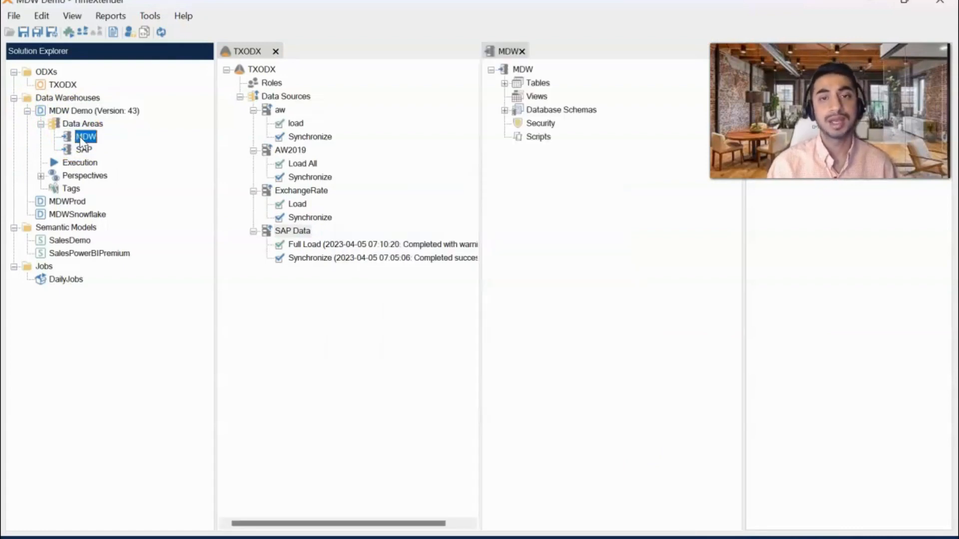
right_click(72, 83)
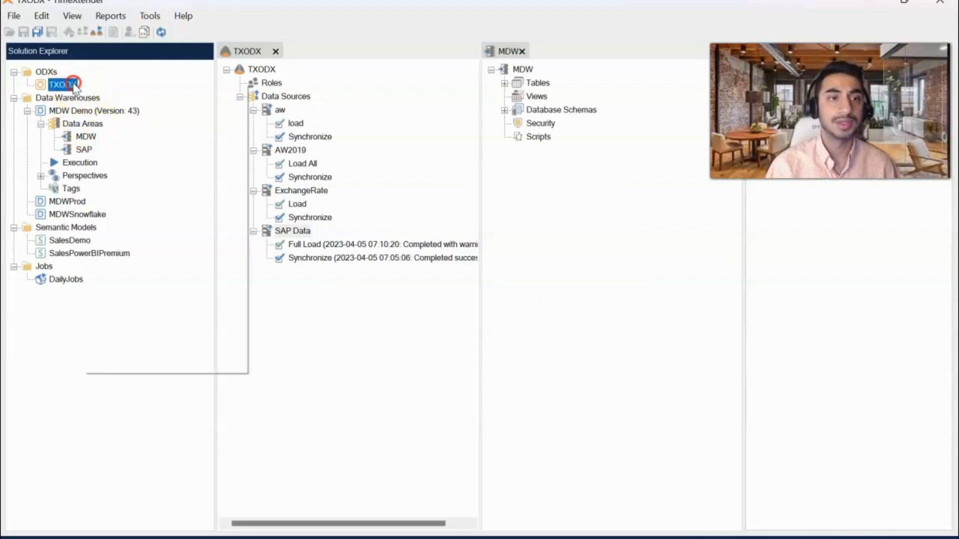
left_click(125, 111)
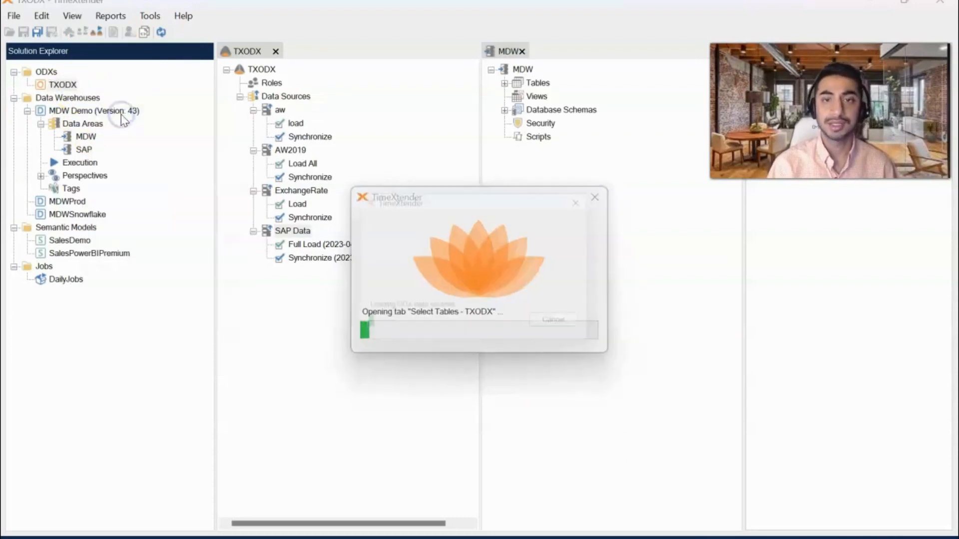